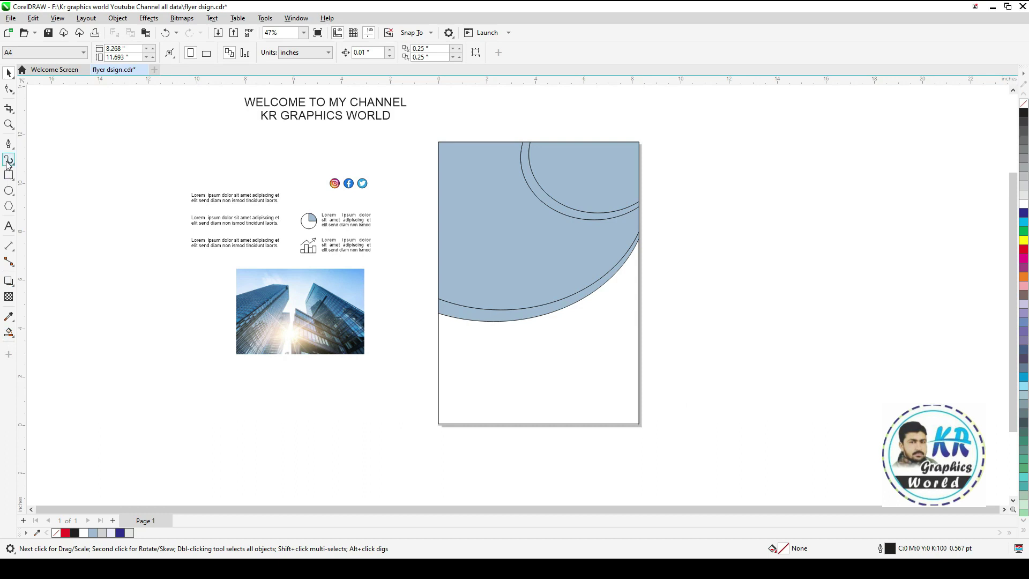
- Draw an ellipse about 13.29 by 7.51 inches across the lower edge of the page, extending past both sides
left_click(8, 192)
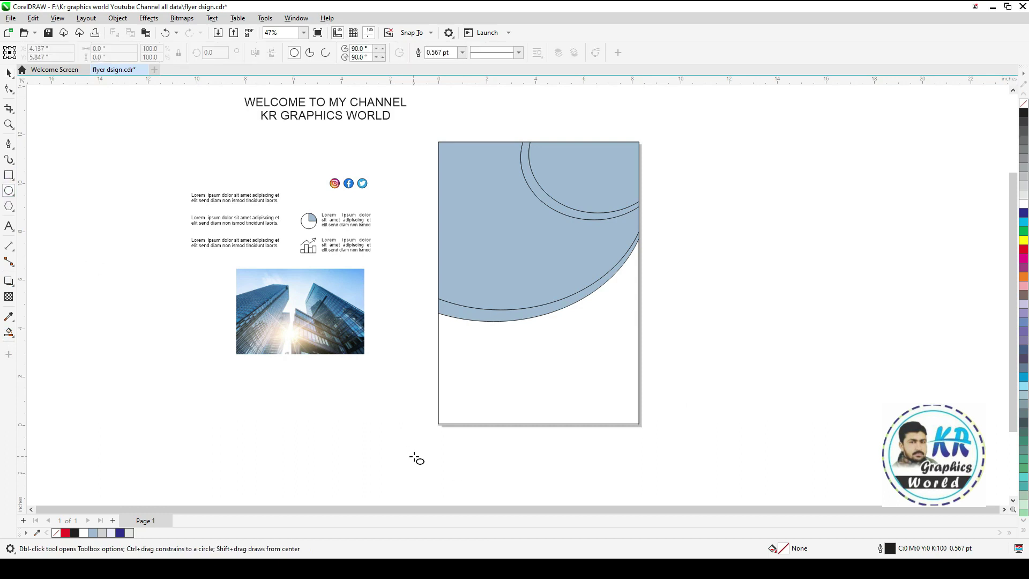
left_click_drag(700, 370, 418, 490)
key("space")
left_click_drag(700, 397, 727, 397)
left_click_drag(572, 301, 572, 306)
left_click_drag(414, 400, 400, 400)
- Smart-fill the part of the ellipse inside the page with pale blue and delete the original ellipse
key("F7")
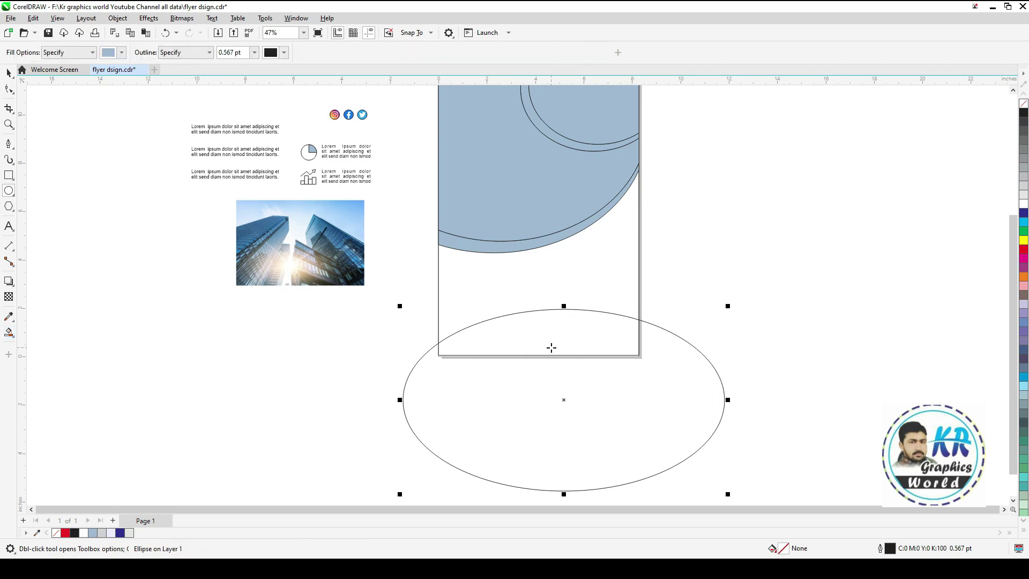
left_click(552, 348)
key("space")
left_click(680, 337)
key("Delete")
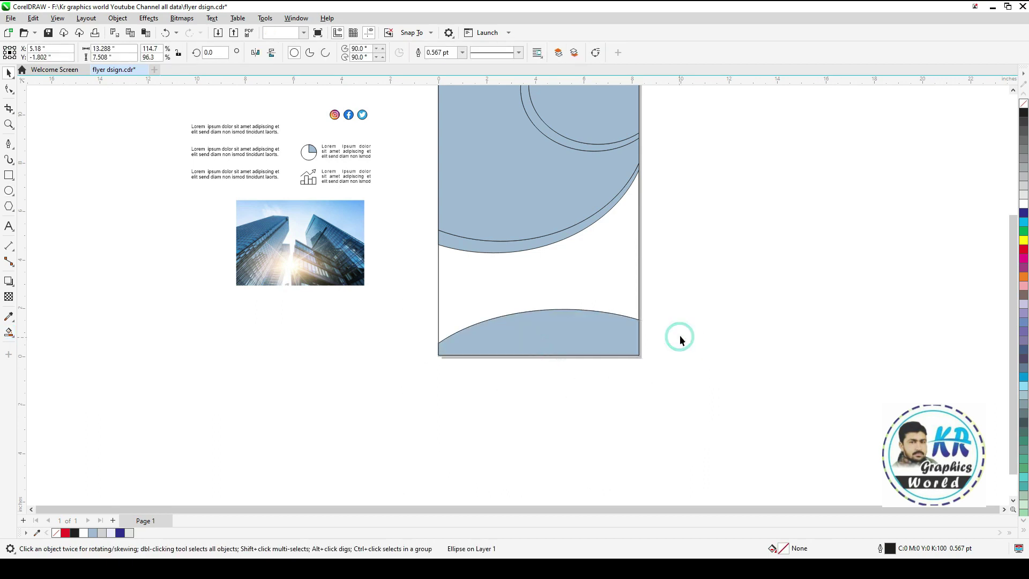
key("F4")
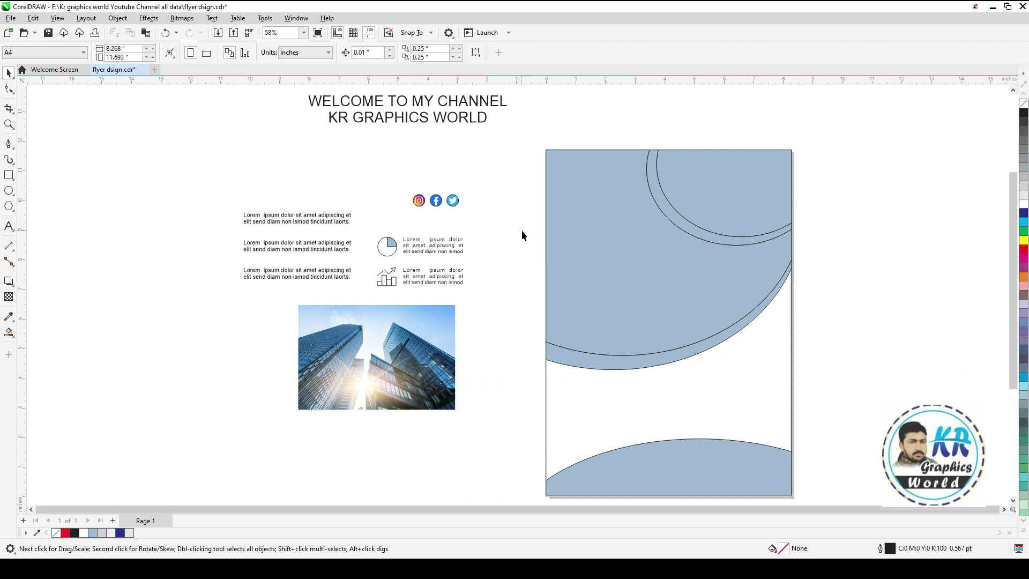
- Give the inner curved shape in the page's upper-right corner a fountain fill from dark blue (C100 M100) to bright blue
left_click(682, 192)
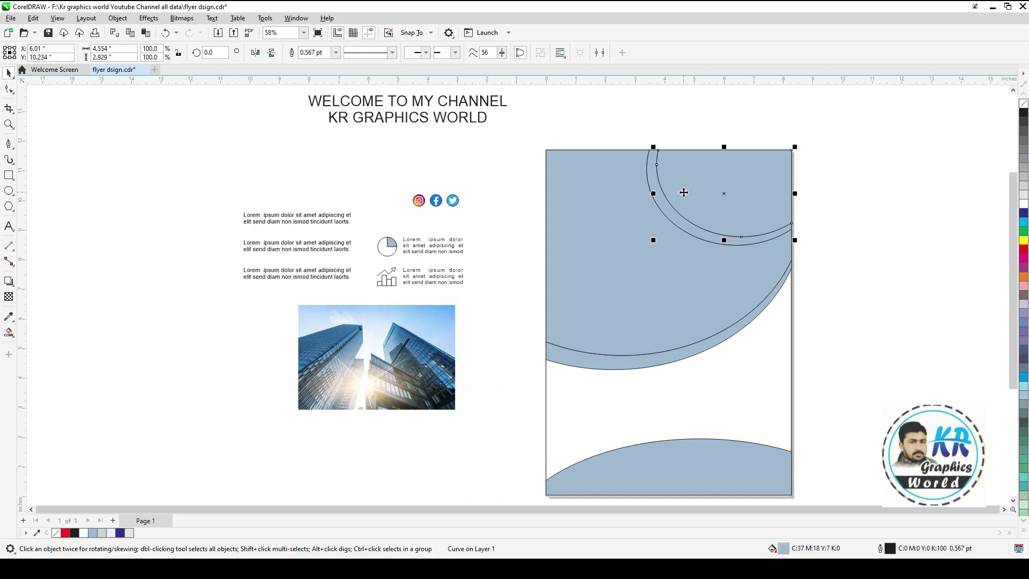
left_click(1025, 213)
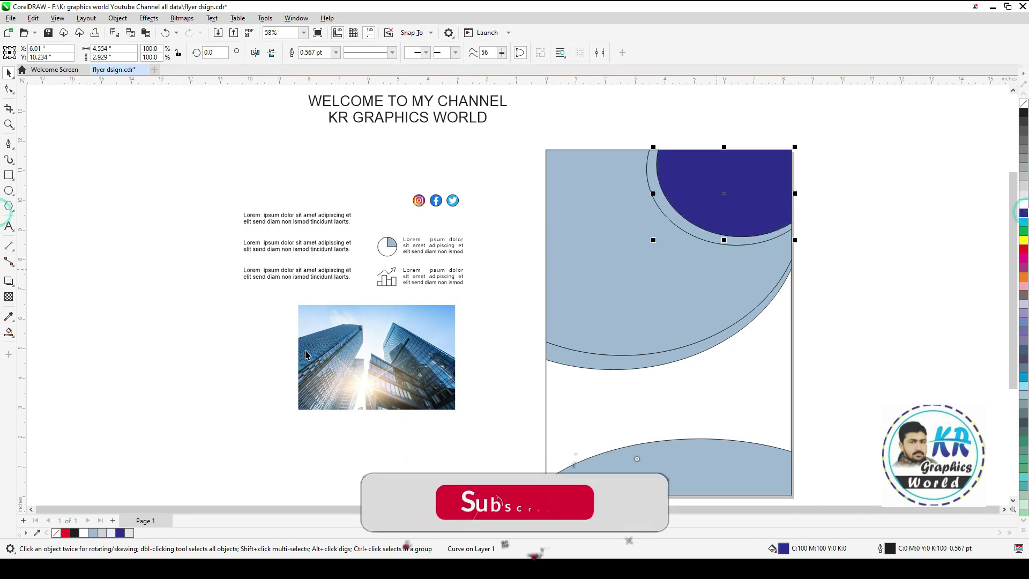
left_click(10, 333)
left_click(43, 332)
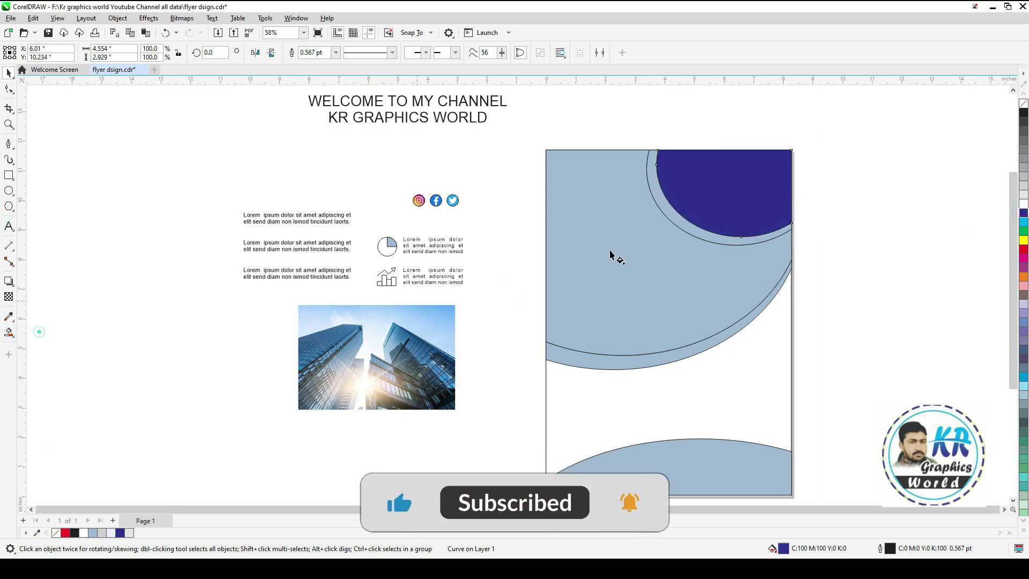
left_click_drag(691, 164, 780, 155)
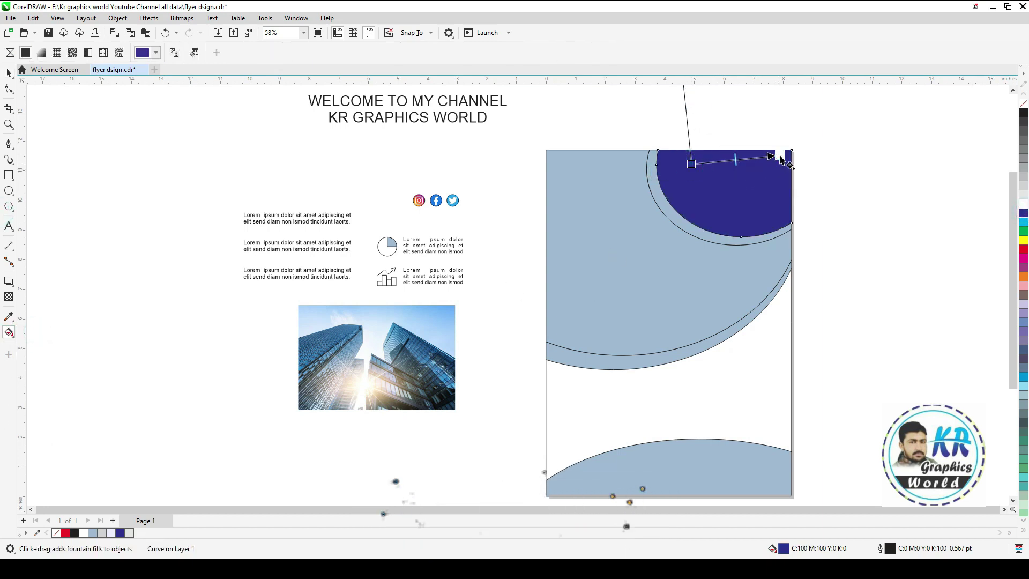
left_click_drag(1025, 225, 780, 156)
left_click_drag(1024, 383, 781, 156)
- Adjust the corner shape's gradient so it runs diagonally from dark blue near the middle to bright blue beyond the page corner
left_click_drag(693, 165, 735, 183)
left_click_drag(780, 156, 795, 127)
left_click_drag(735, 183, 723, 186)
left_click_drag(759, 156, 772, 145)
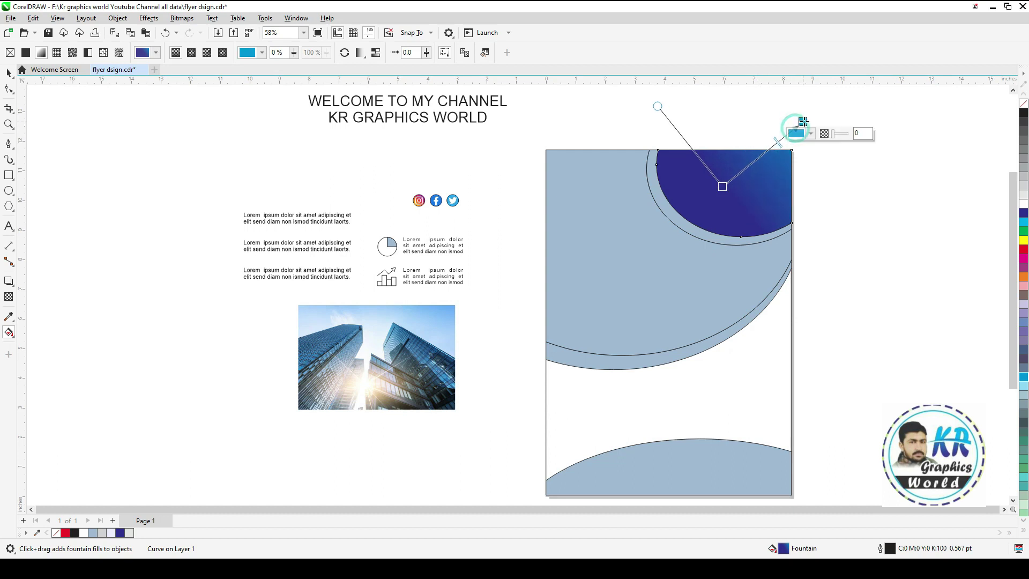
key("space")
- Fill the ring around the corner shape with white and remove the outlines of the ring, corner shape and large pale blue shape
left_click(747, 243)
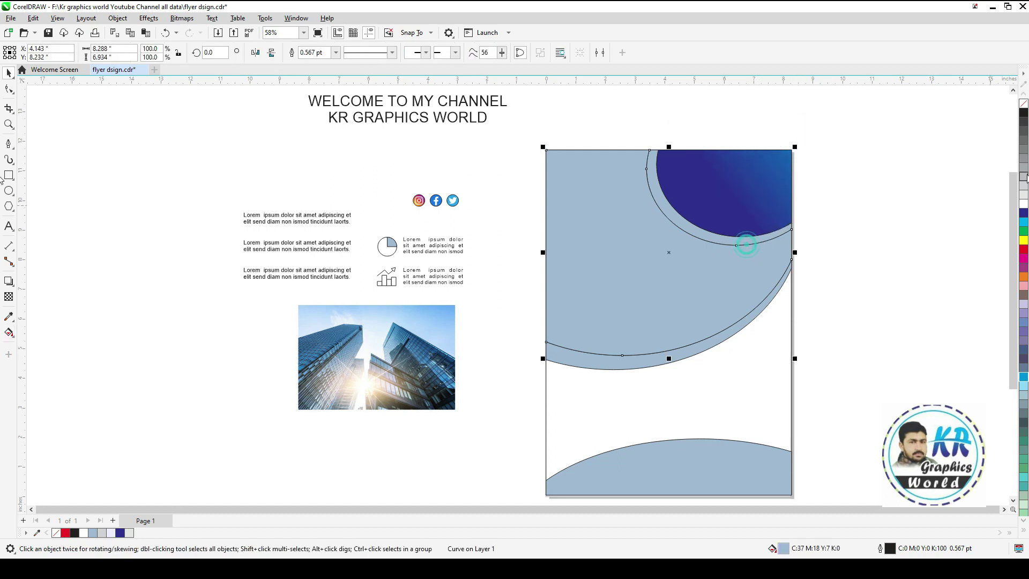
left_click(1023, 204)
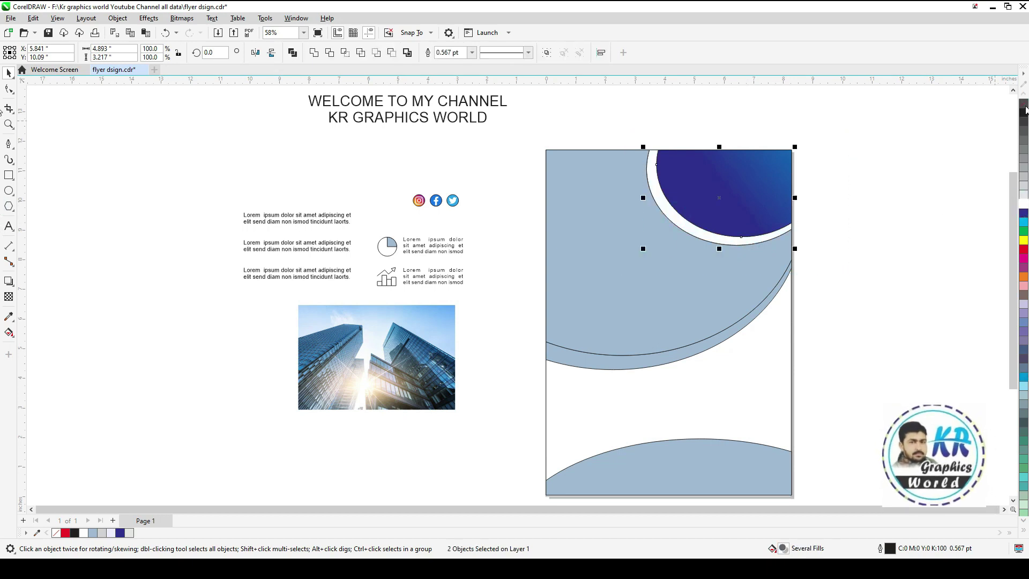
right_click(1024, 106)
left_click(909, 147)
left_click(596, 298)
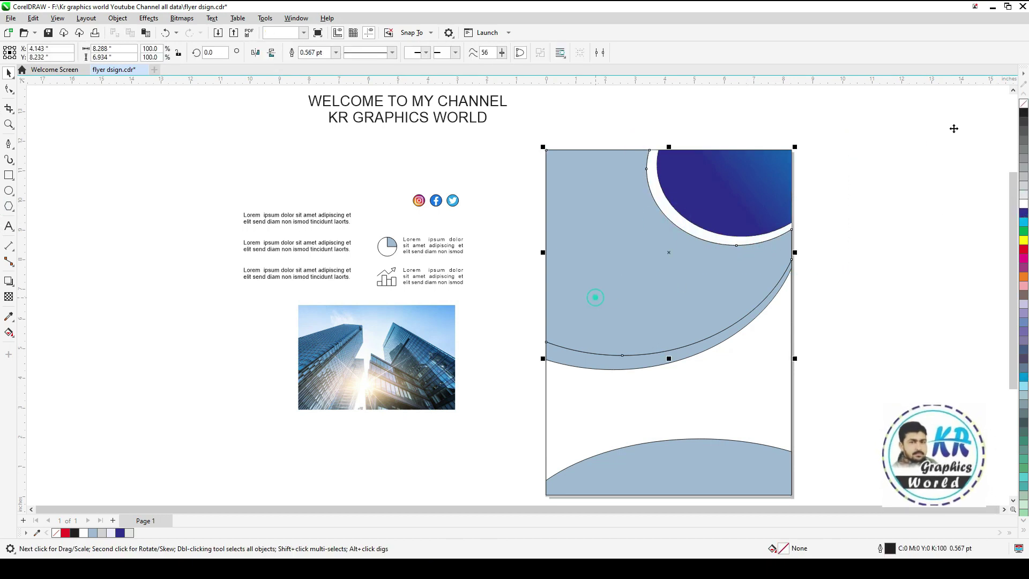
left_click(882, 213)
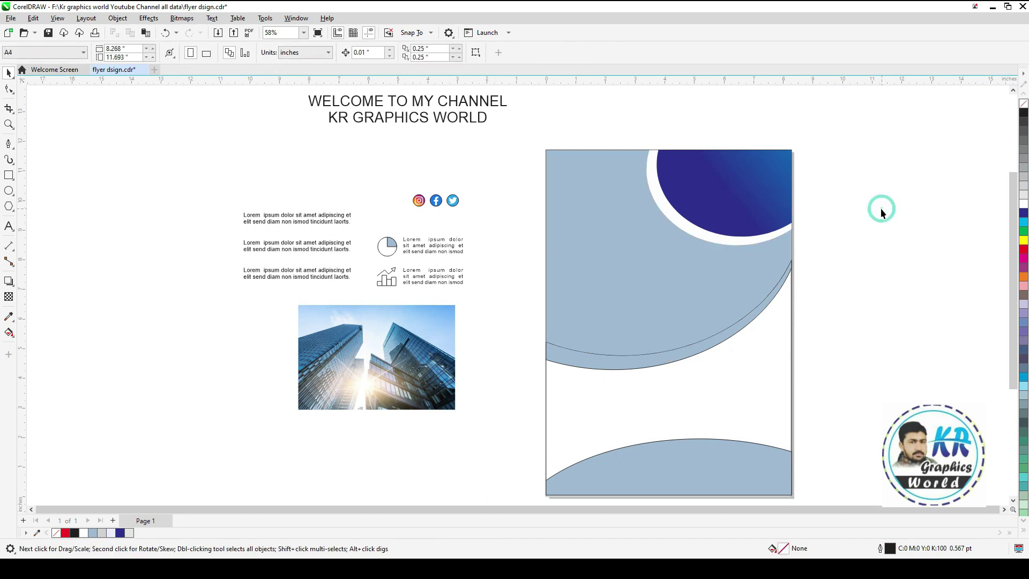
- Fill the crescent below the large pale blue shape with white and remove its outline
left_click(715, 340)
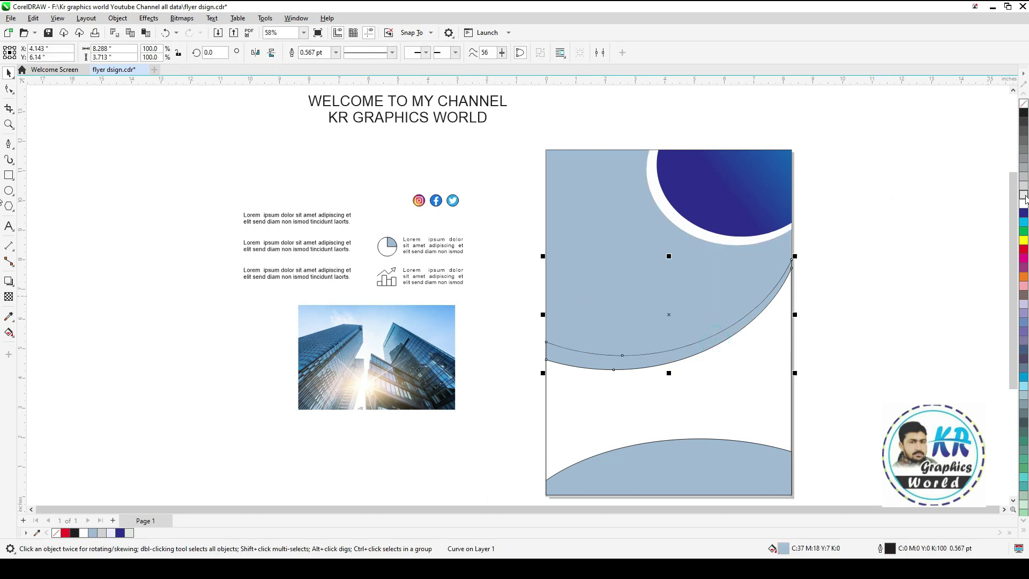
left_click(1024, 204)
right_click(1025, 109)
left_click(719, 432)
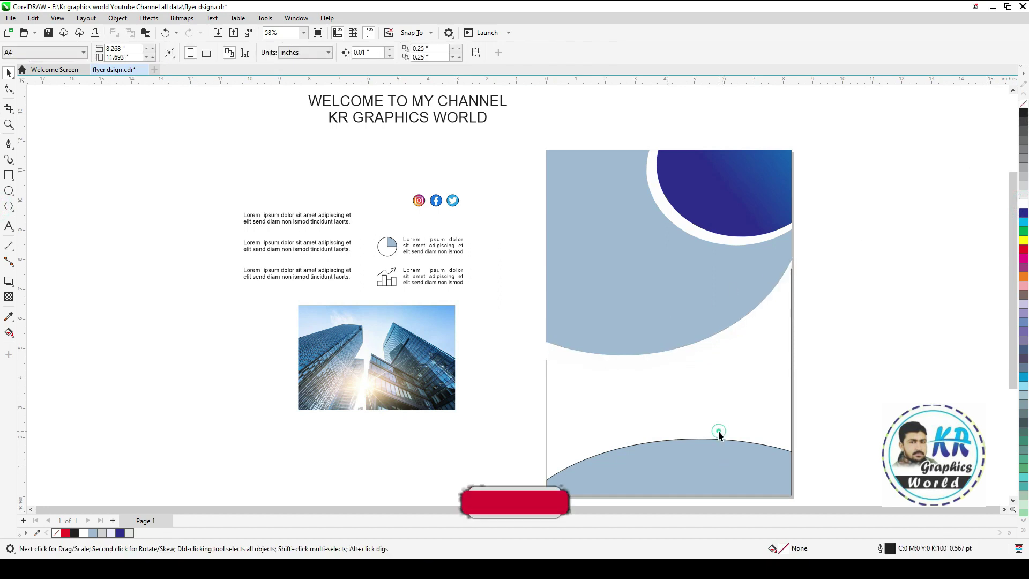
- Give the page background rectangle a uniform CMYK fill of C15 M0 Y0 K0
left_click(719, 439)
left_click(776, 404)
left_click(825, 405)
left_click(792, 377)
double_click(803, 549)
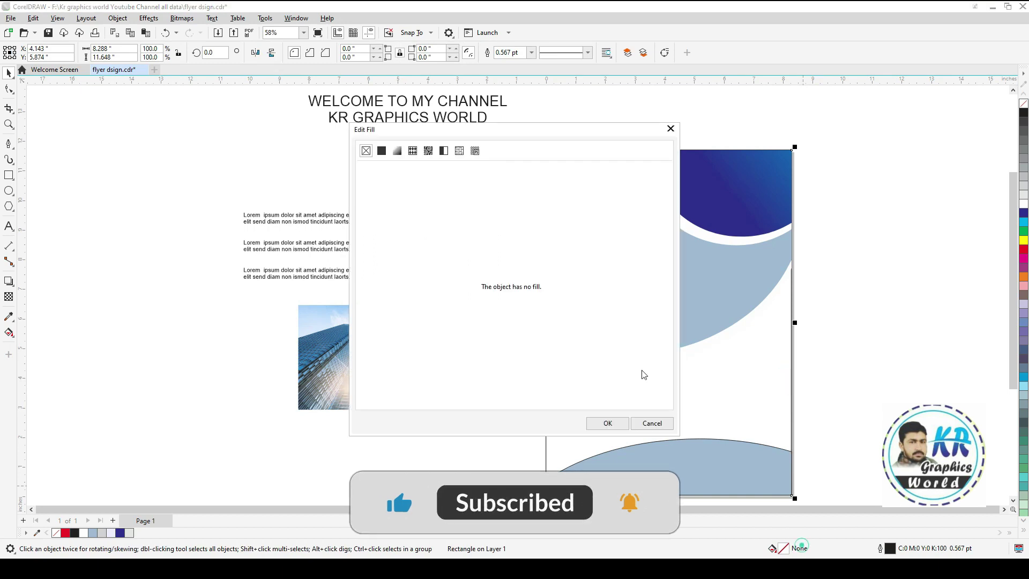
left_click(380, 151)
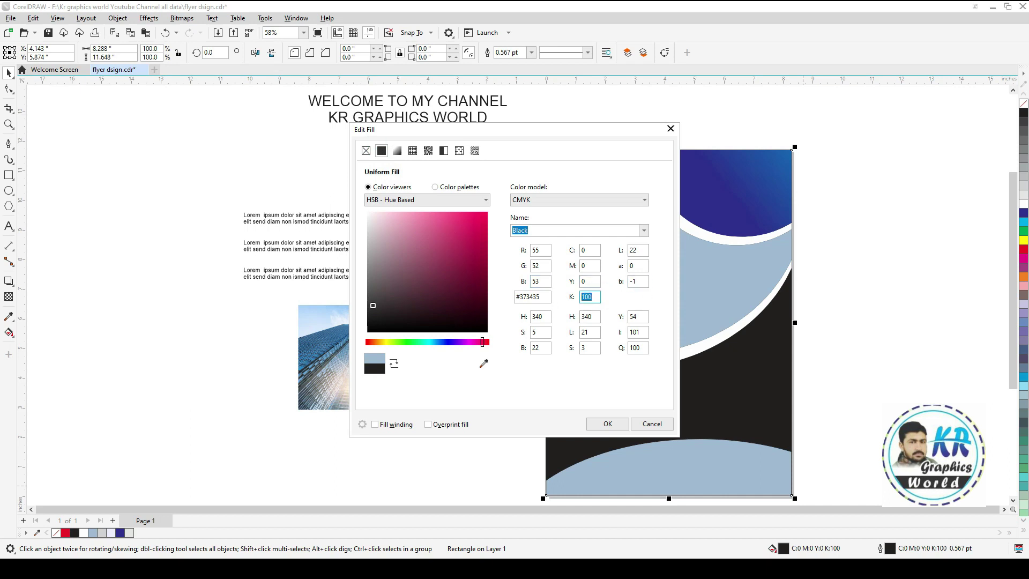
key("Tab")
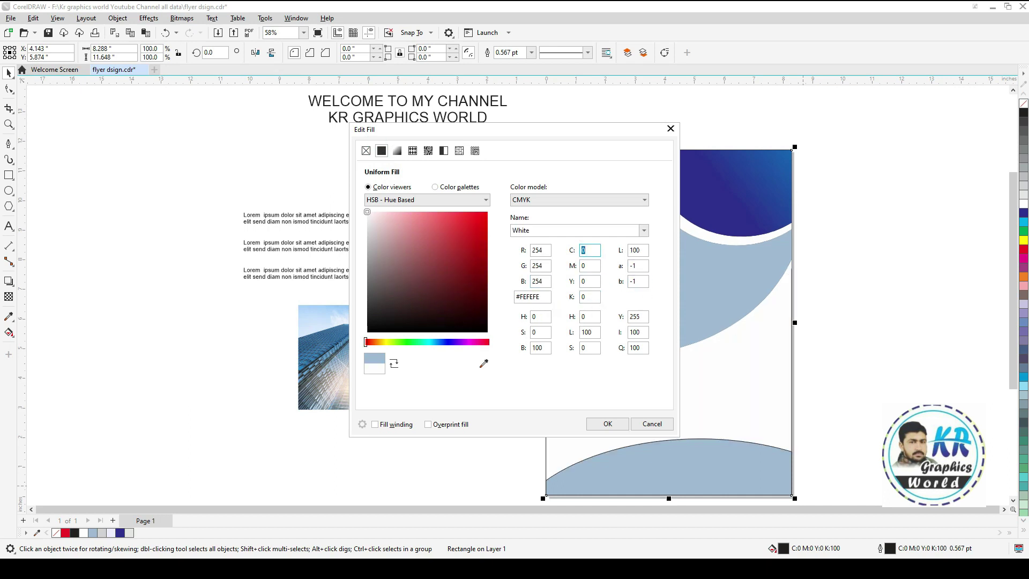
type("15")
key("Tab")
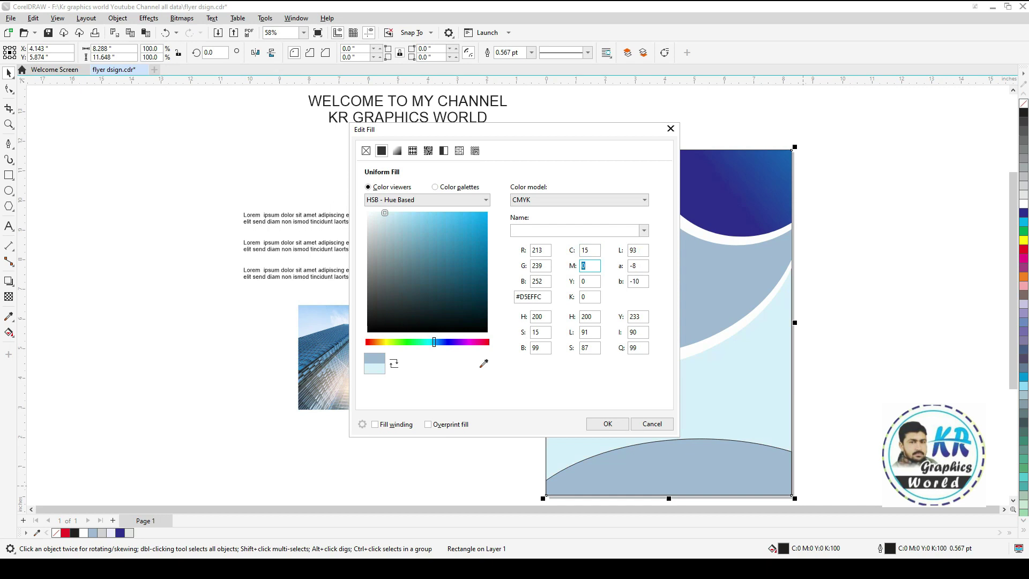
key("Return")
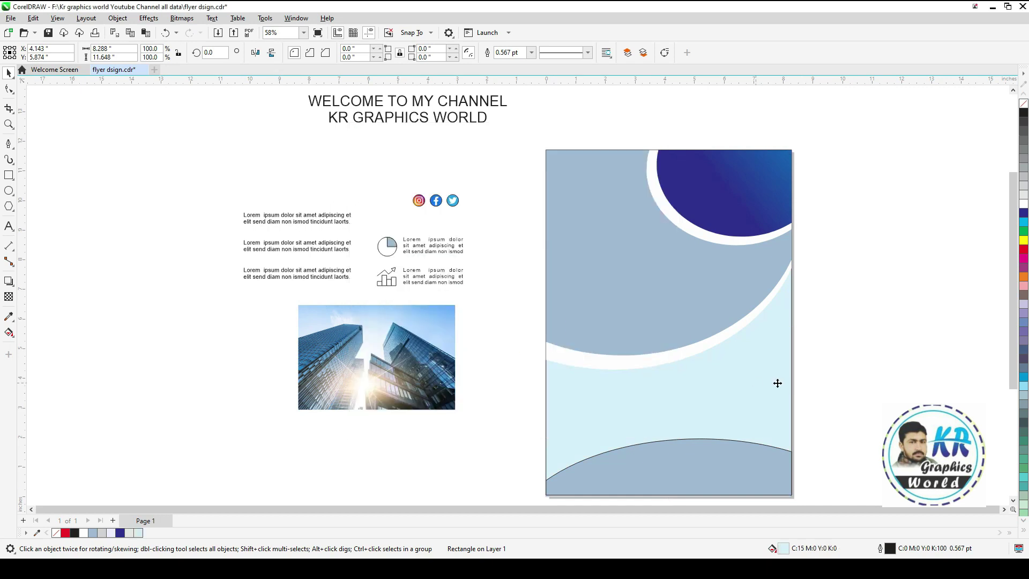
- Remove the outline from the curved pale blue shape along the page's lower edge
left_click(733, 413)
left_click(701, 466)
right_click(1024, 101)
left_click(891, 359)
- Apply a diagonal fountain fill from dark blue to bright blue to the curved shape along the page's lower edge
left_click(713, 478)
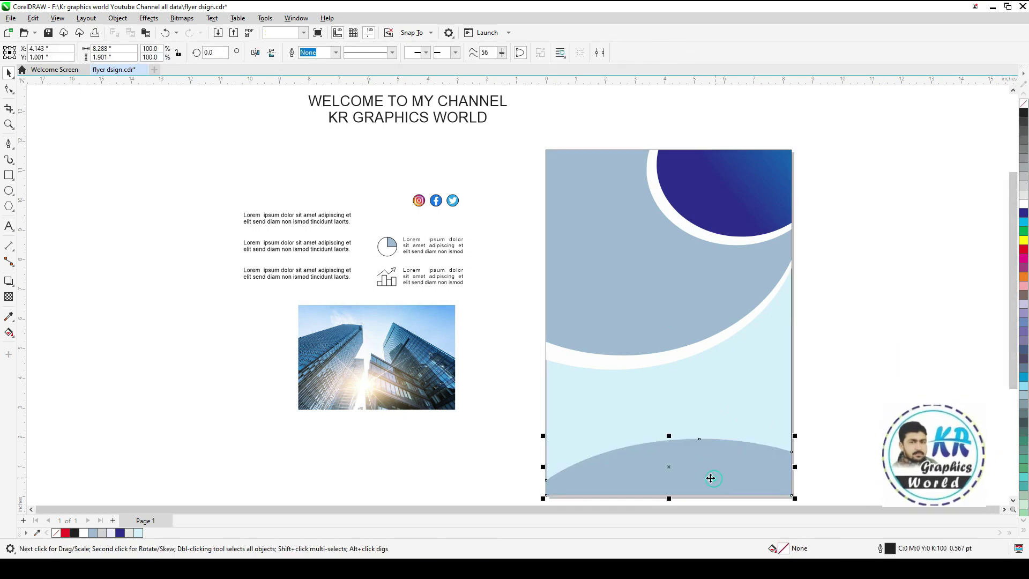
key("g")
left_click_drag(615, 434, 768, 499)
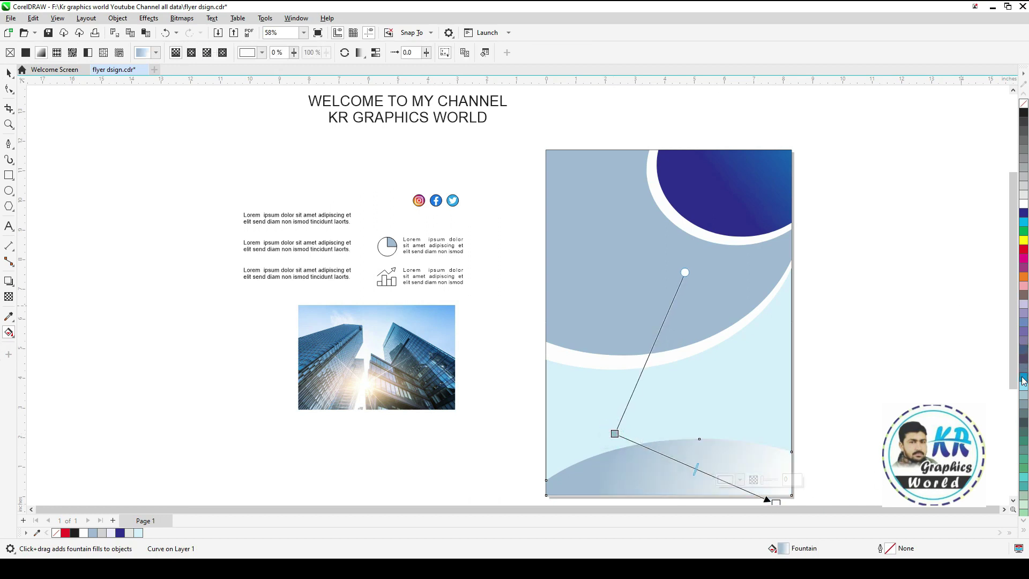
scroll(775, 488, "down", 2)
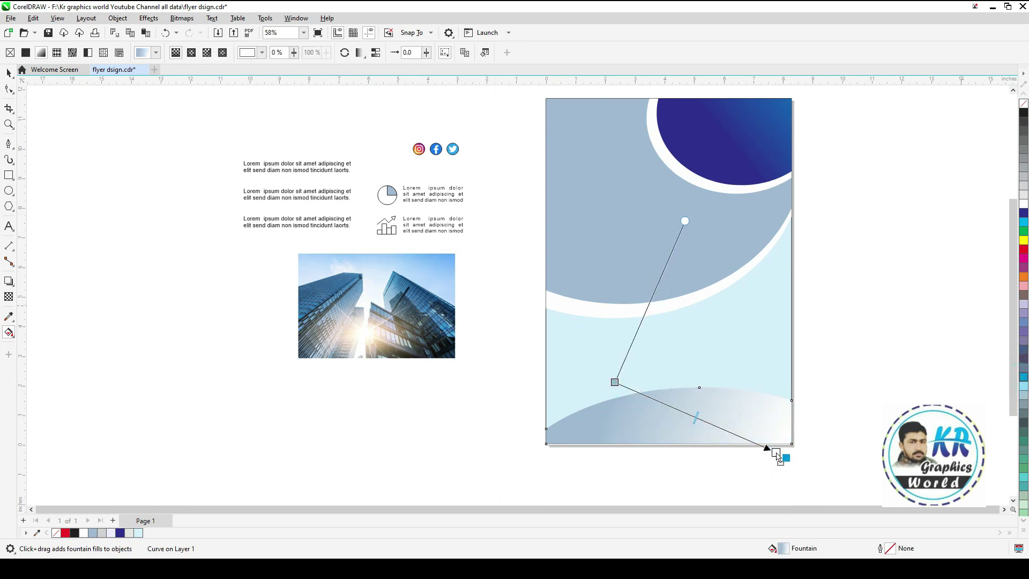
left_click_drag(780, 457, 776, 453)
left_click_drag(1024, 213, 699, 411)
key("space")
left_click(840, 393)
- PowerClip the skyscraper photo inside the large pale blue shape in the upper part of the page
scroll(840, 393, "up", 2)
left_click(663, 299)
left_click(384, 358)
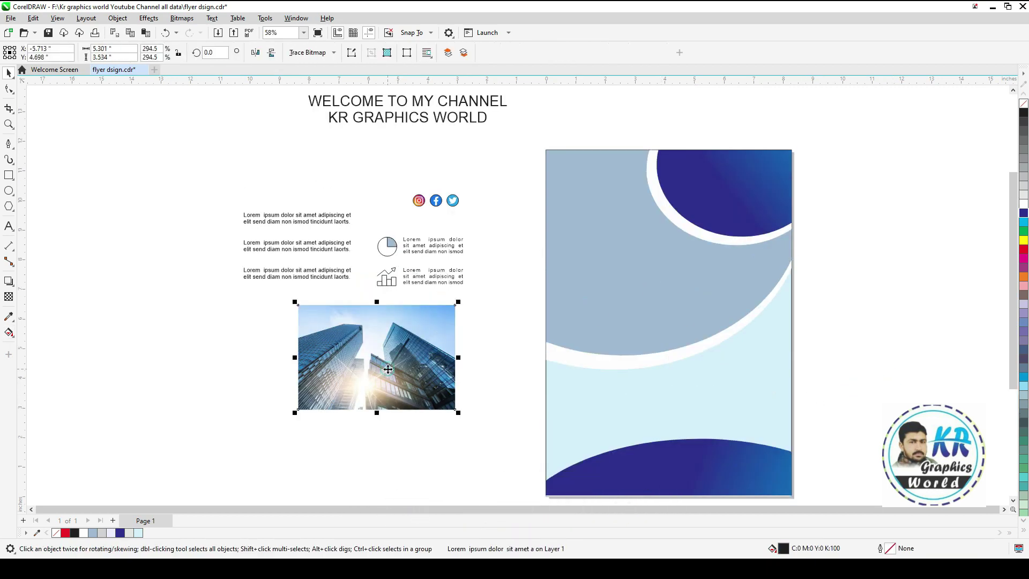
right_click(387, 369)
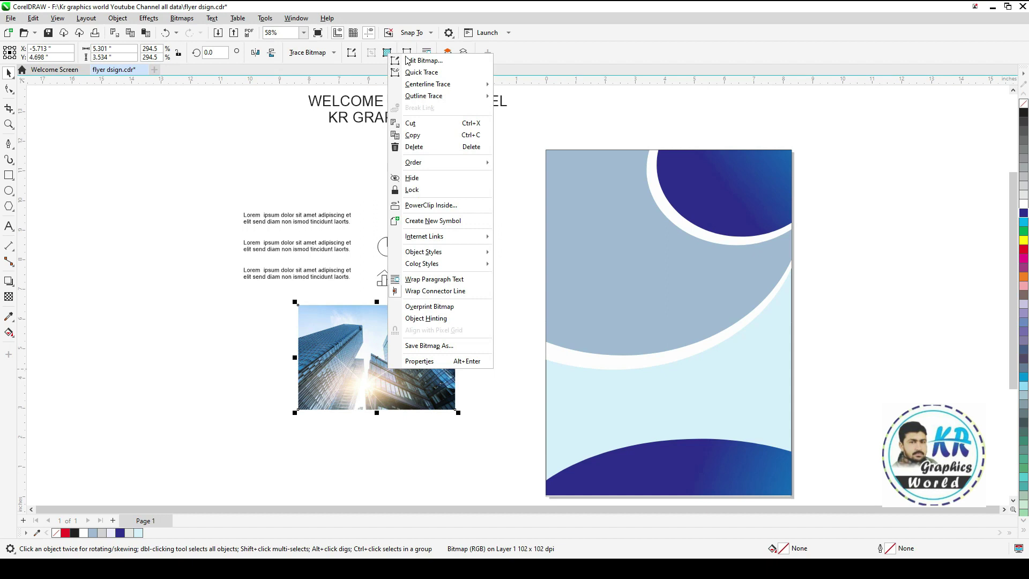
left_click(429, 205)
left_click(588, 243)
- Edit the PowerClip contents, enlarging the photo to about 10.88 by 7.26 inches and positioning it to cover the frame, and finish editing
left_click(588, 244, "ctrl")
left_click_drag(540, 347, 554, 354)
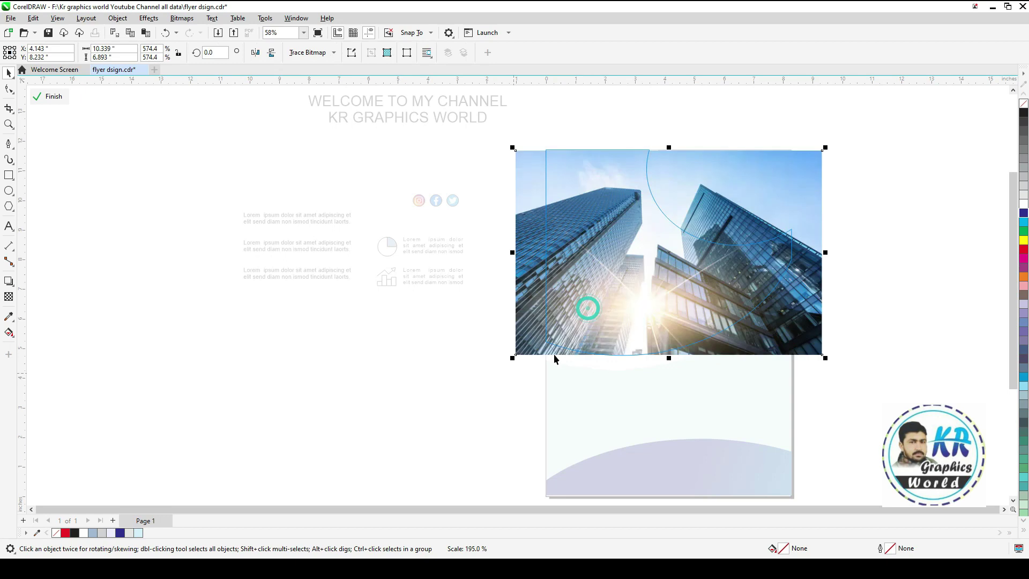
mouse_move(641, 326)
left_mouse_down()
mouse_move(634, 319)
mouse_move(636, 346)
left_mouse_up()
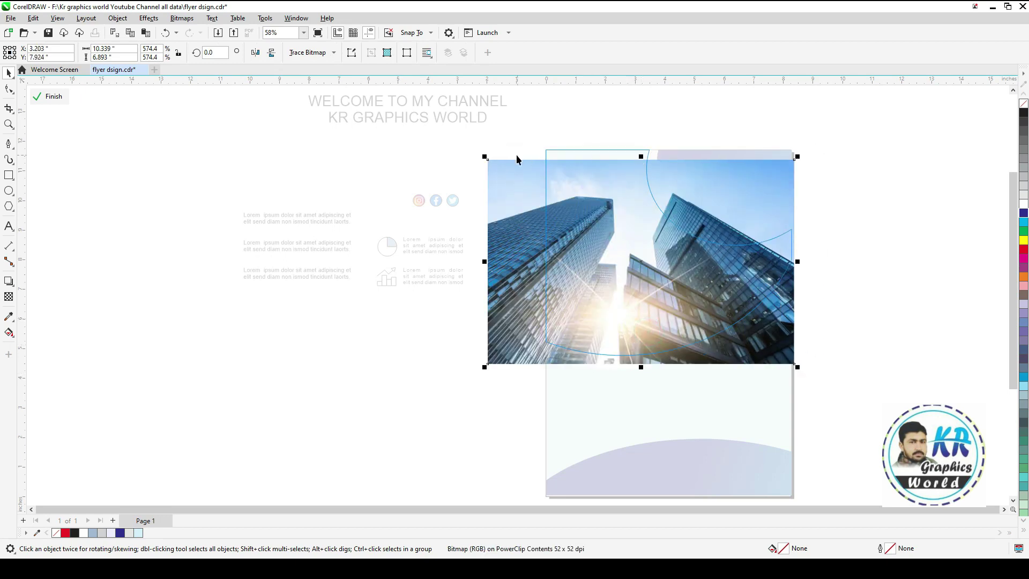
left_click_drag(484, 156, 469, 146)
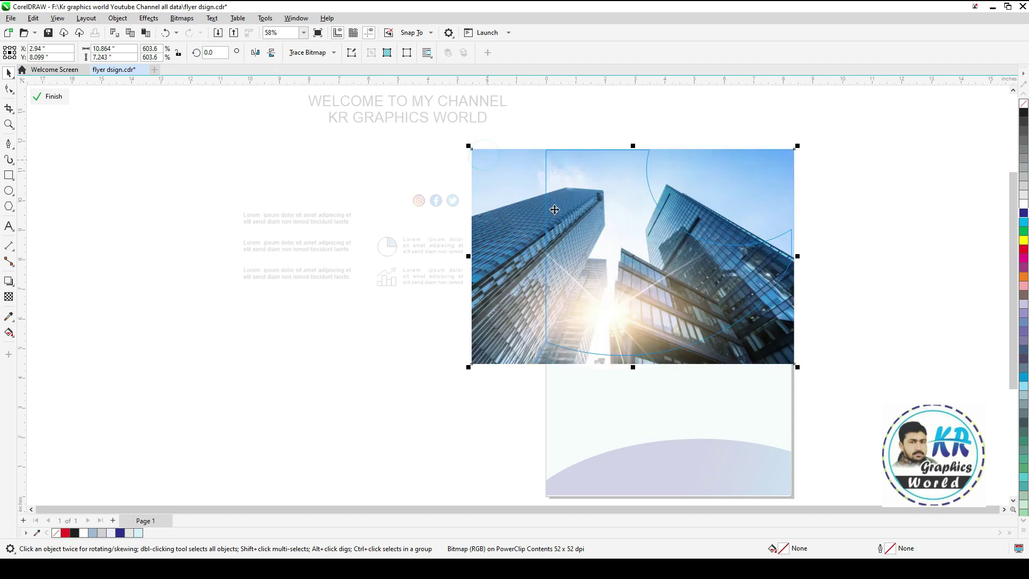
right_click(586, 229)
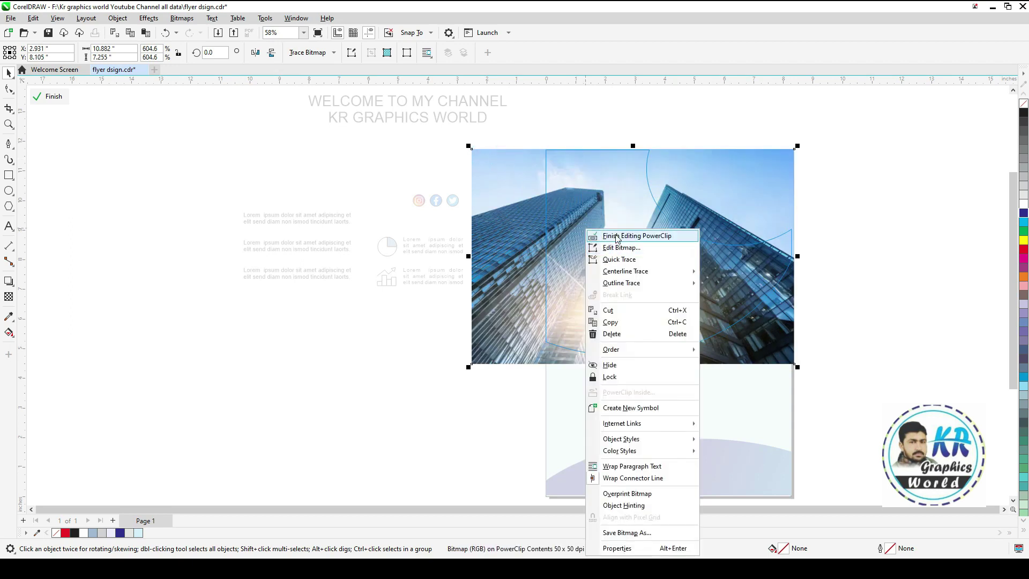
left_click(615, 234)
left_click(849, 324)
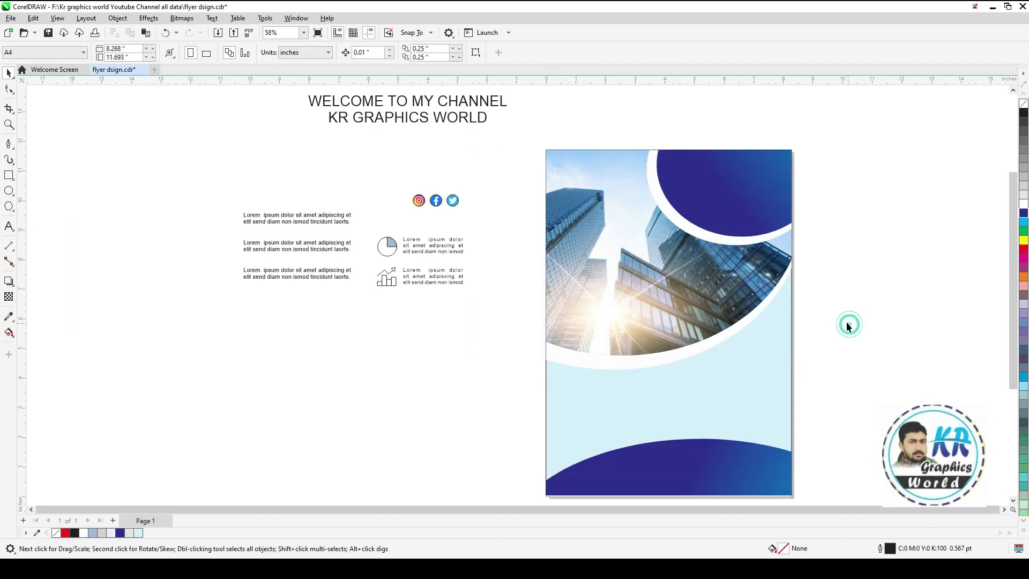
- Move the three two-line lorem ipsum texts onto the light blue area below the photo and scale them to 90%
left_click(441, 304)
left_click_drag(232, 204, 348, 295)
left_click_drag(301, 248, 622, 411)
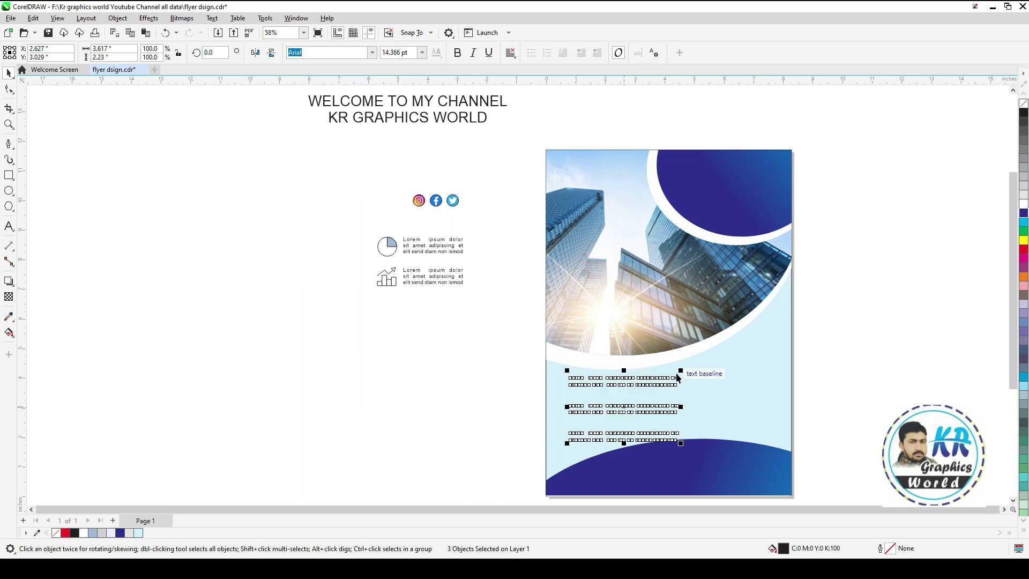
left_click_drag(680, 370, 676, 375)
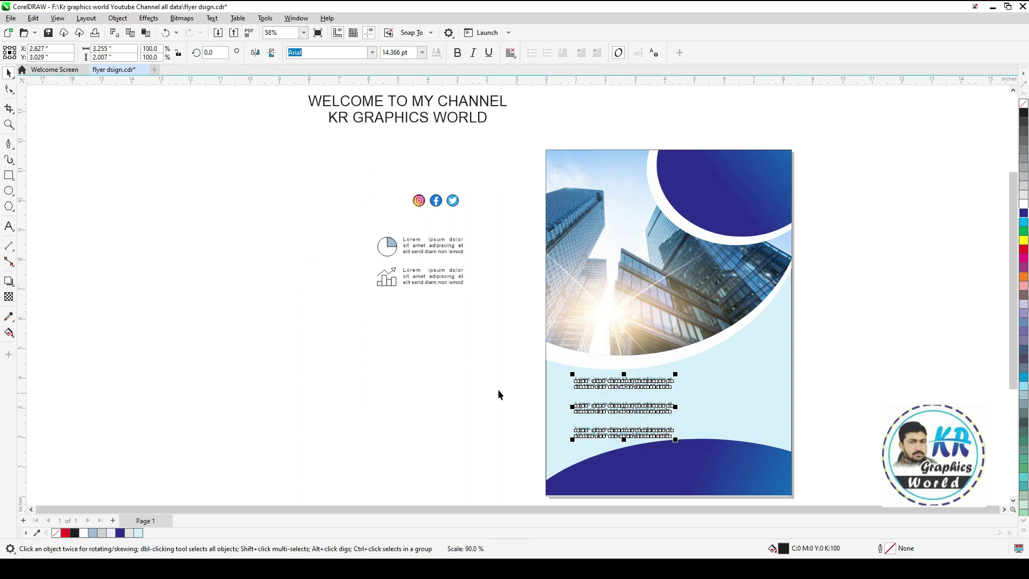
left_click(497, 391)
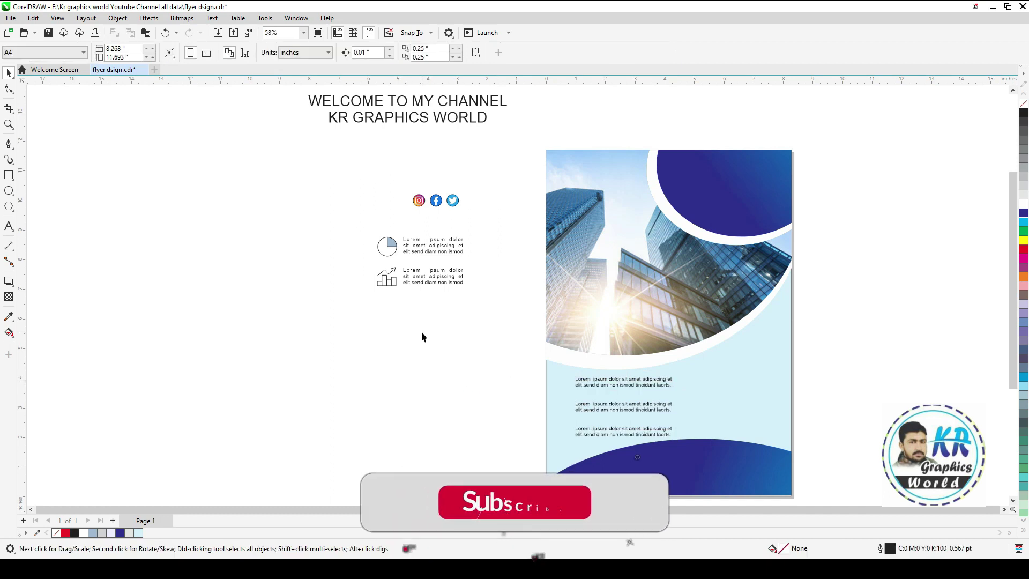
- Move the pie chart and bar chart icons with their texts onto the light blue area beside the lorem ipsum texts
left_click_drag(364, 229, 491, 284)
left_click_drag(421, 266, 739, 398)
left_click(853, 396)
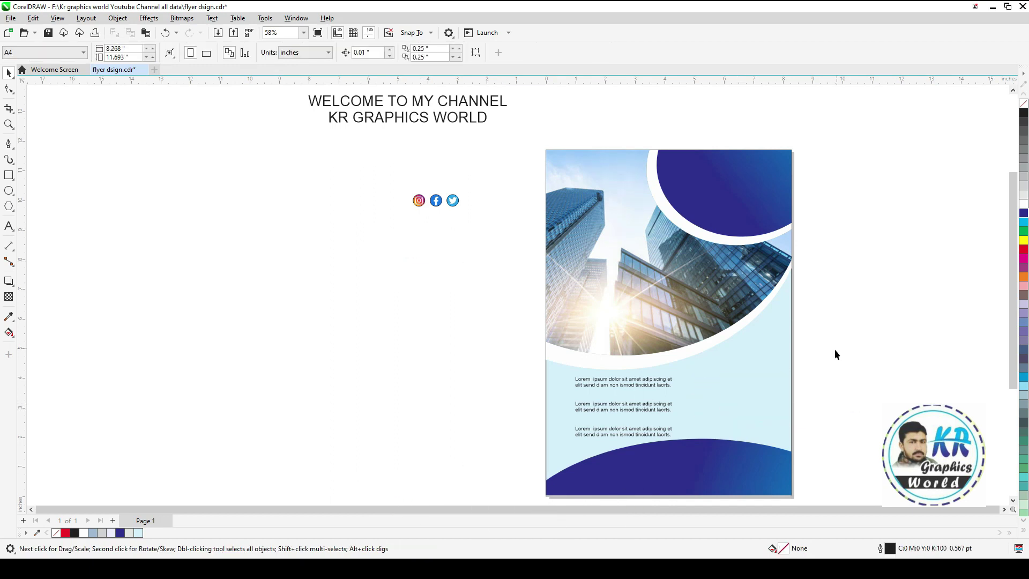
left_click_drag(678, 447, 678, 447)
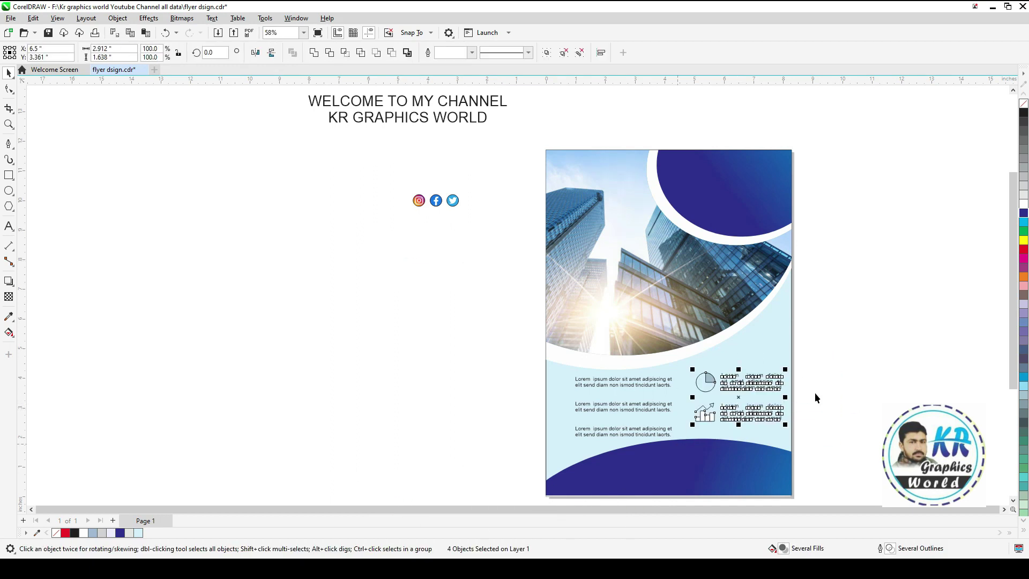
- Draw a three-sided polygon about 0.56 by 0.49 inches on the empty area beside the page's lower half
left_click(838, 377)
left_click_drag(467, 328, 821, 456)
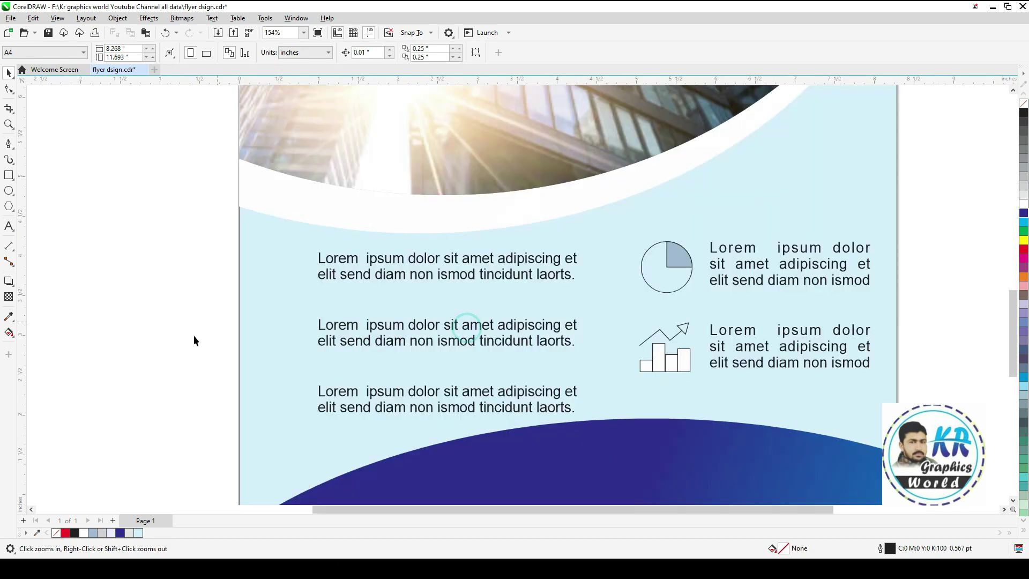
left_click(9, 207)
left_click_drag(117, 200, 168, 243)
key("space")
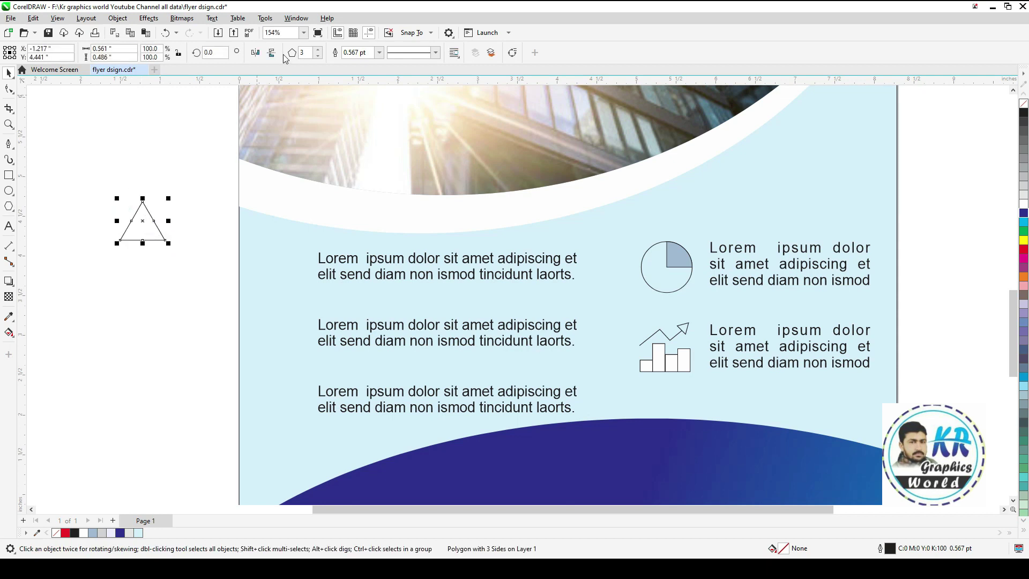
- Try a 45-degree rotation on the triangle and undo it
type("45")
key("Return")
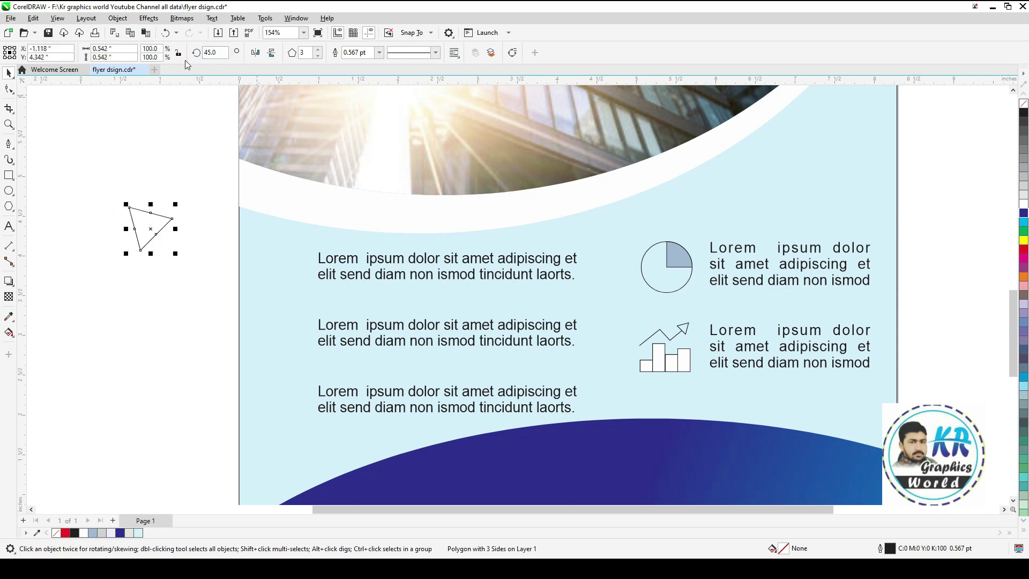
key("ctrl+z")
- Rotate the triangle by 30 degrees so it points to the right
key("shift+F2")
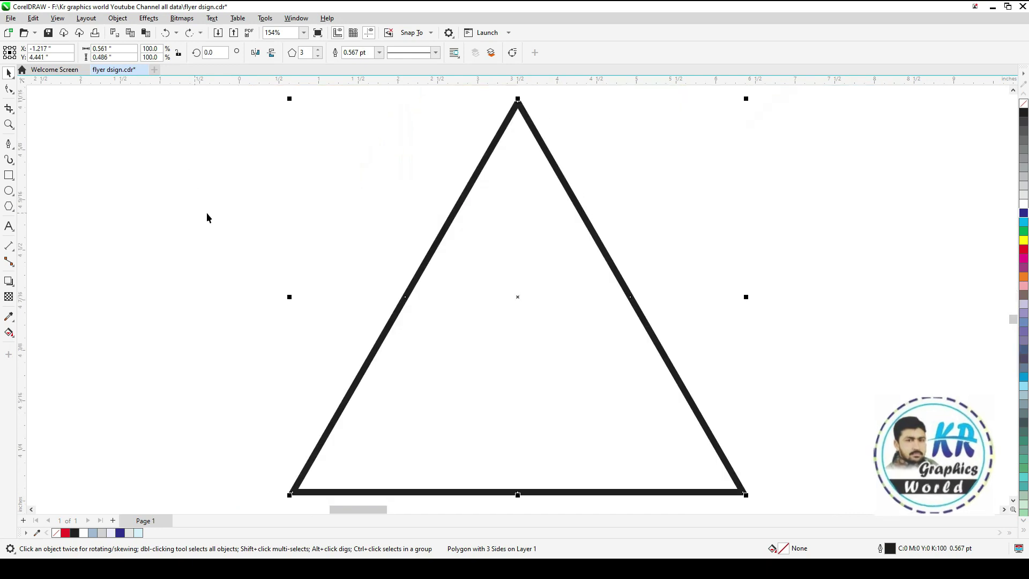
scroll(382, 273, "down", 2)
left_click_drag(217, 52, 198, 55)
type("30")
key("Return")
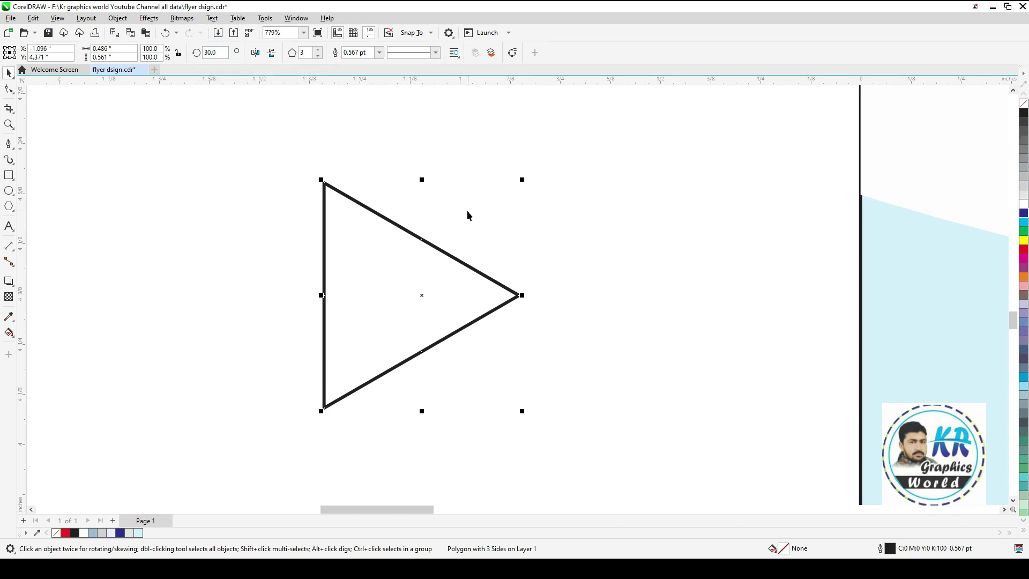
- Create a smaller copy of the triangle, about 0.32 by 0.34 inches, inside the original and combine both into a hollow triangle
left_click_drag(525, 179, 483, 225)
left_click_drag(362, 295, 347, 296)
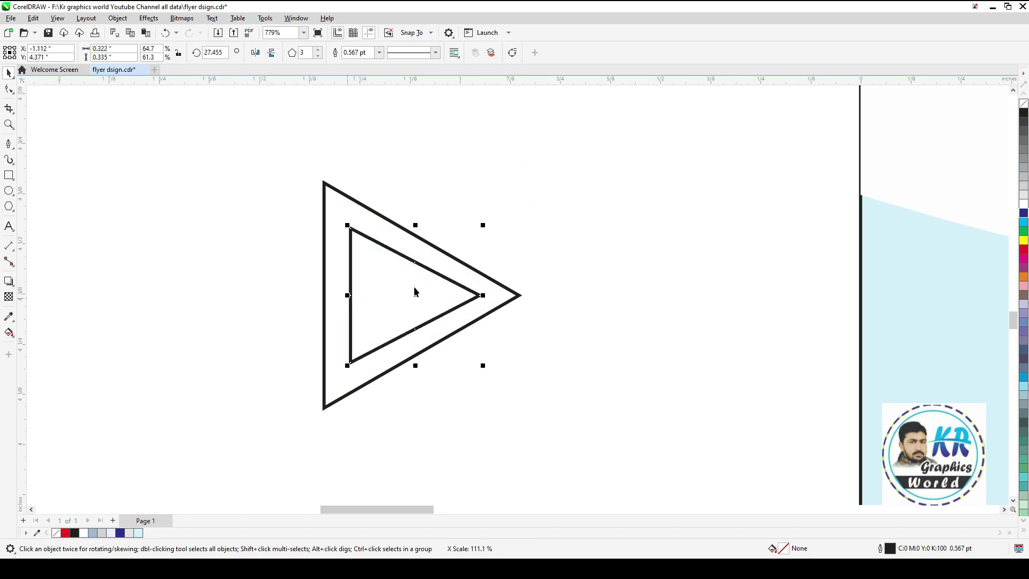
left_click(437, 246, "shift")
left_click(296, 54)
- Apply a vertical black-to-orange fountain fill to the hollow triangle and remove its outline
key("g")
left_click_drag(382, 216, 381, 370)
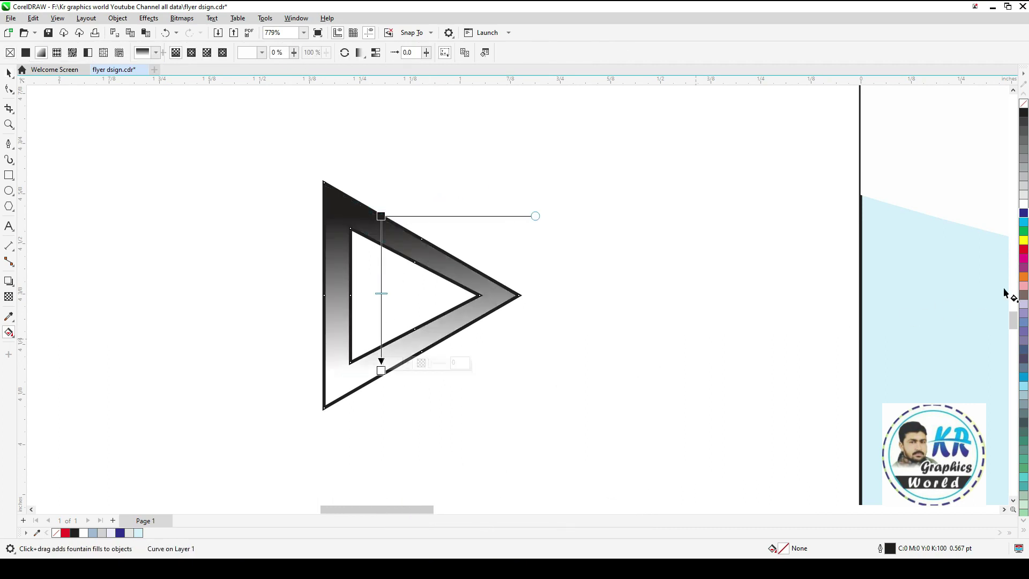
left_click_drag(1024, 281, 394, 380)
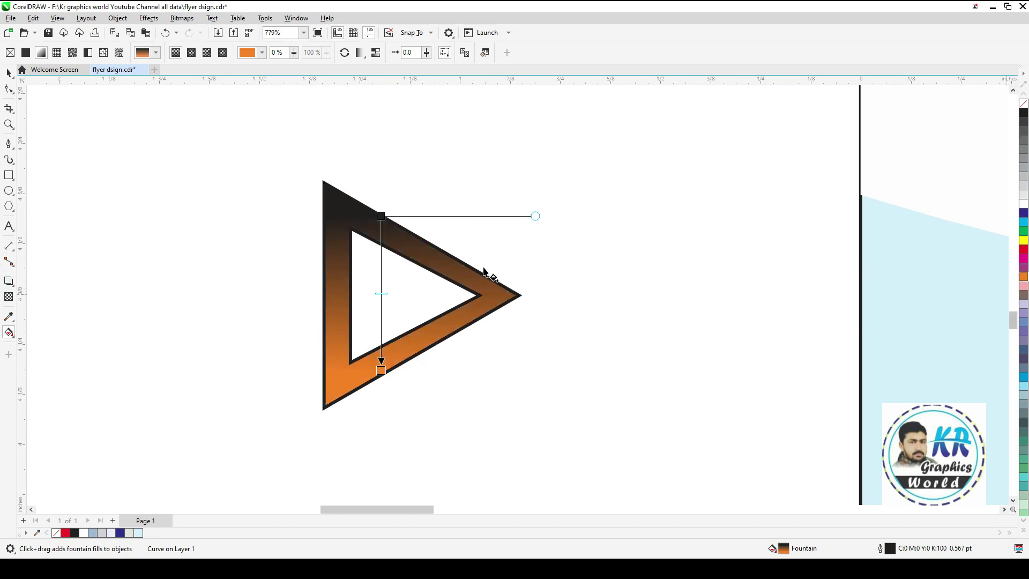
right_click(1024, 109)
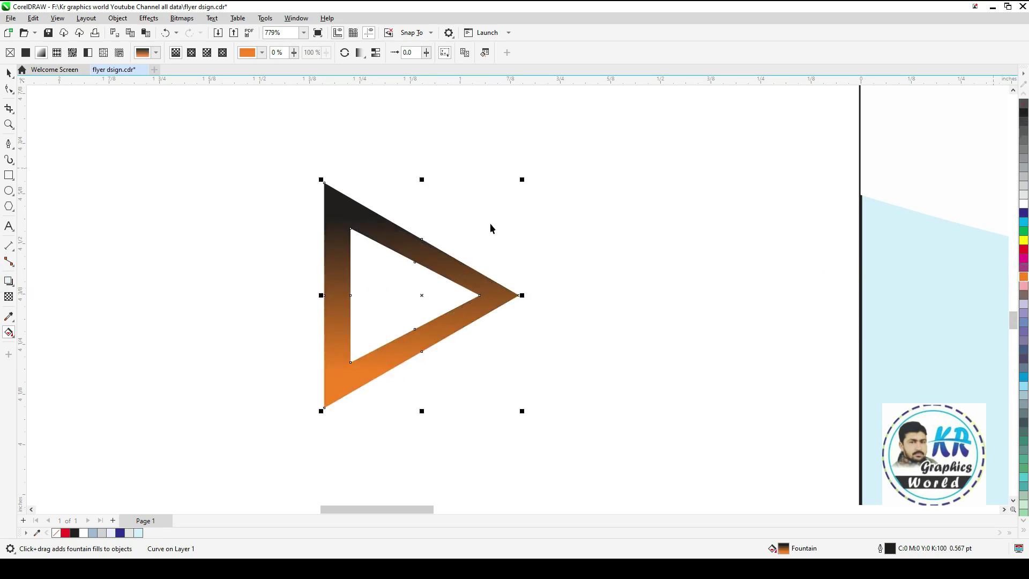
- Place a scaled-down copy of the gradient triangle, about 0.23 by 0.21 inches, inside the hollow one
key("space")
left_click_drag(523, 179, 461, 215)
right_click(462, 214)
left_click_drag(383, 295, 361, 296)
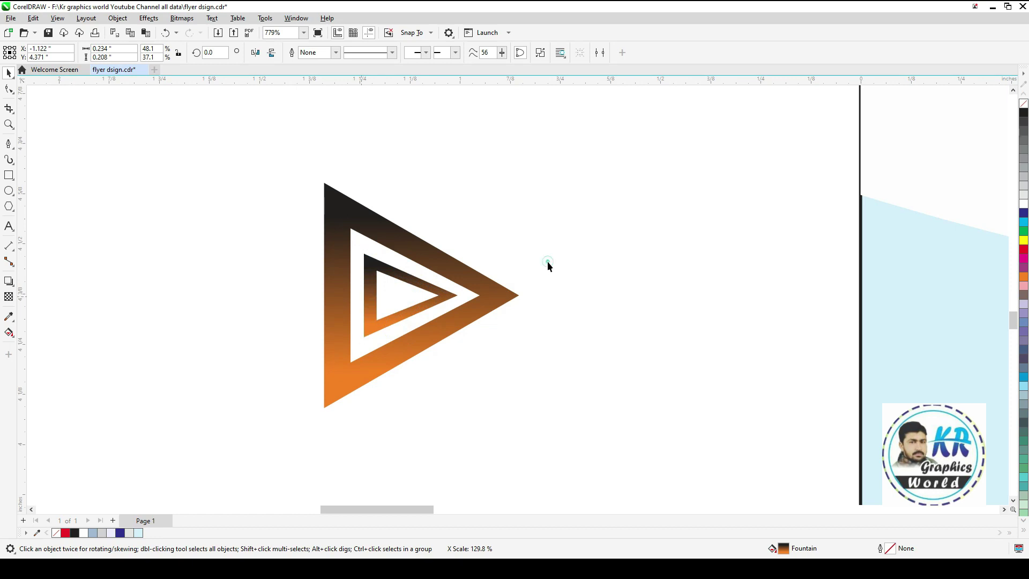
- Group the two gradient triangles and scale the group down to about 0.24 by 0.28 inches
left_click(548, 262)
scroll(548, 261, "down", 2)
left_click_drag(561, 217, 393, 373)
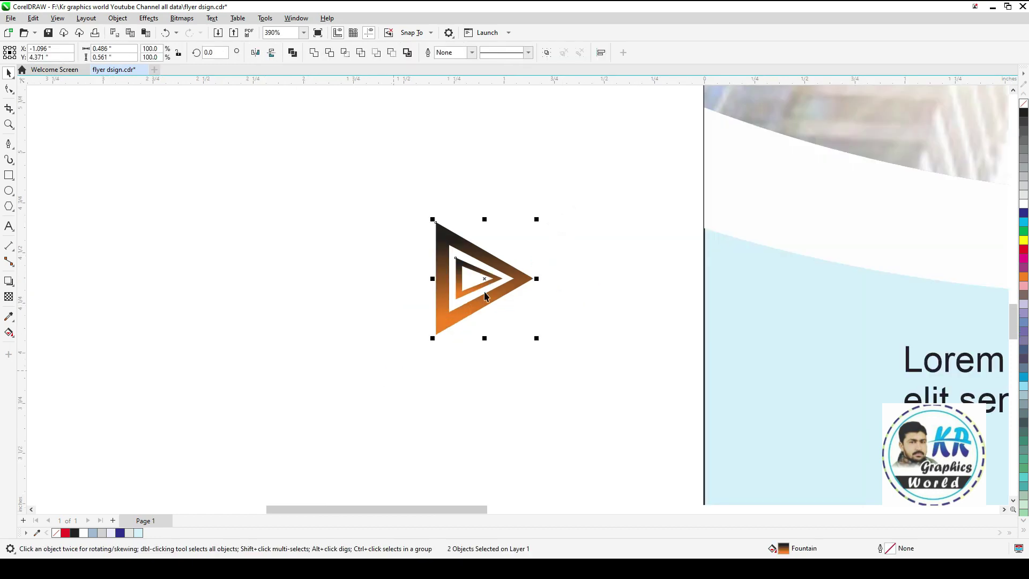
key("ctrl+g")
left_click_drag(537, 219, 482, 274)
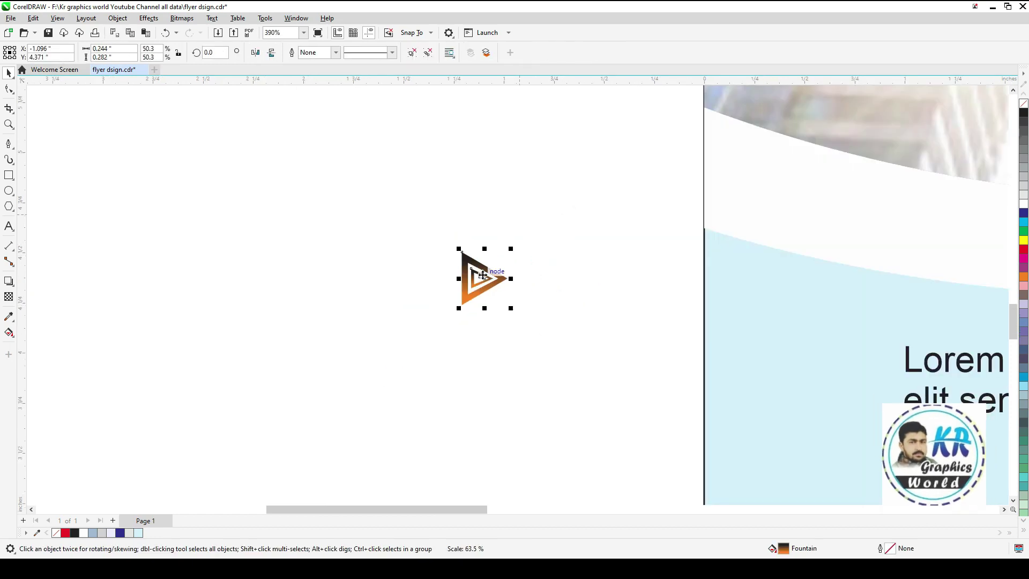
- Place the triangle icon beside the first two-line lorem ipsum text and repeat copies beside the second and third texts
key("F4")
key("F2")
left_click_drag(416, 344, 794, 469)
left_click_drag(196, 194, 328, 302)
key("ctrl+r")
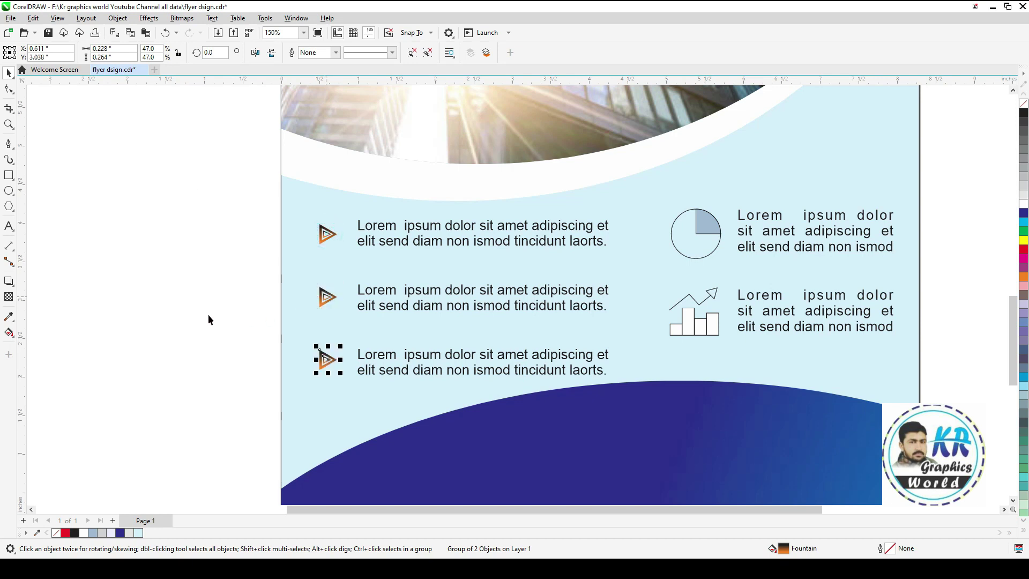
- Move the three triangle icons together closer to the page's left edge
left_click(208, 314)
left_click_drag(229, 194, 343, 391)
left_click_drag(326, 297, 300, 296)
- Move the three two-line lorem ipsum texts together horizontally, closer to the triangle icons
left_click(365, 250)
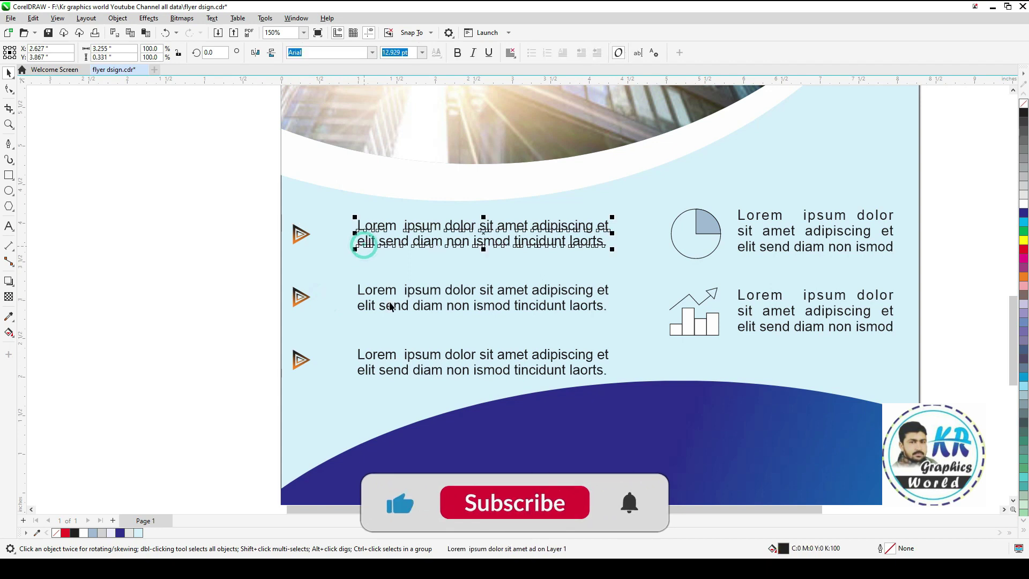
left_click(384, 293, "shift")
left_click(387, 354, "shift")
left_click_drag(484, 297, 458, 298)
- Nudge the three triangle icons to the right, closer to their texts
left_click_drag(232, 207, 323, 405)
key("Right")
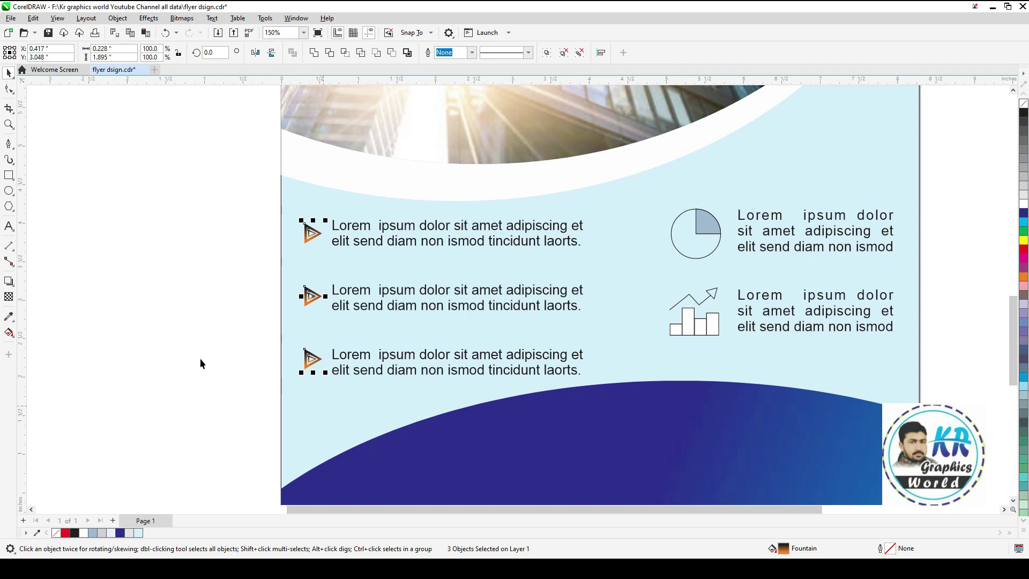
left_click(175, 350)
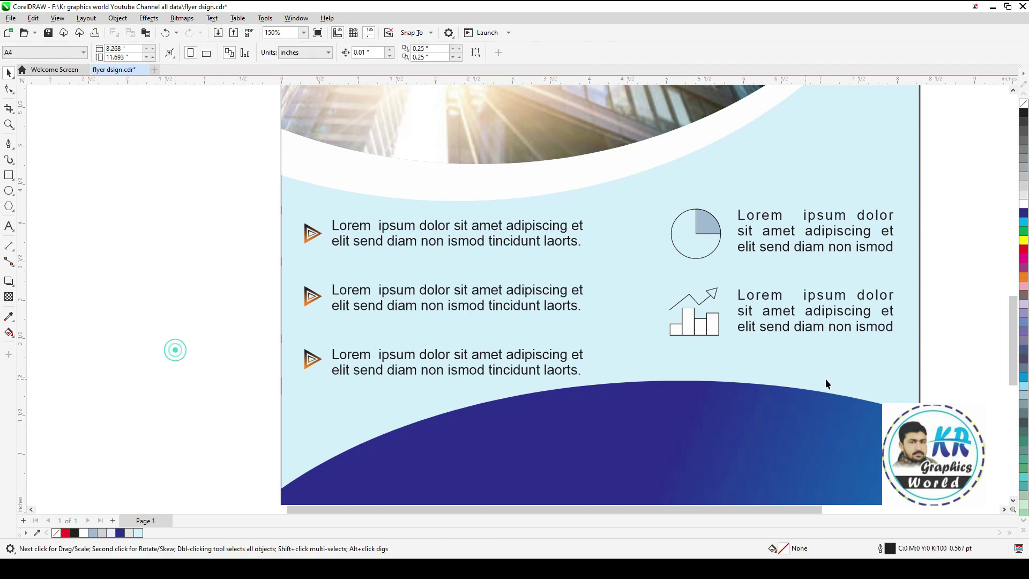
- Draw a divider bar about 0.09 by 2.38 inches between the text columns, with a dark-blue-to-cyan horizontal fountain fill and no outline
left_click(9, 176)
left_click_drag(621, 188, 627, 373)
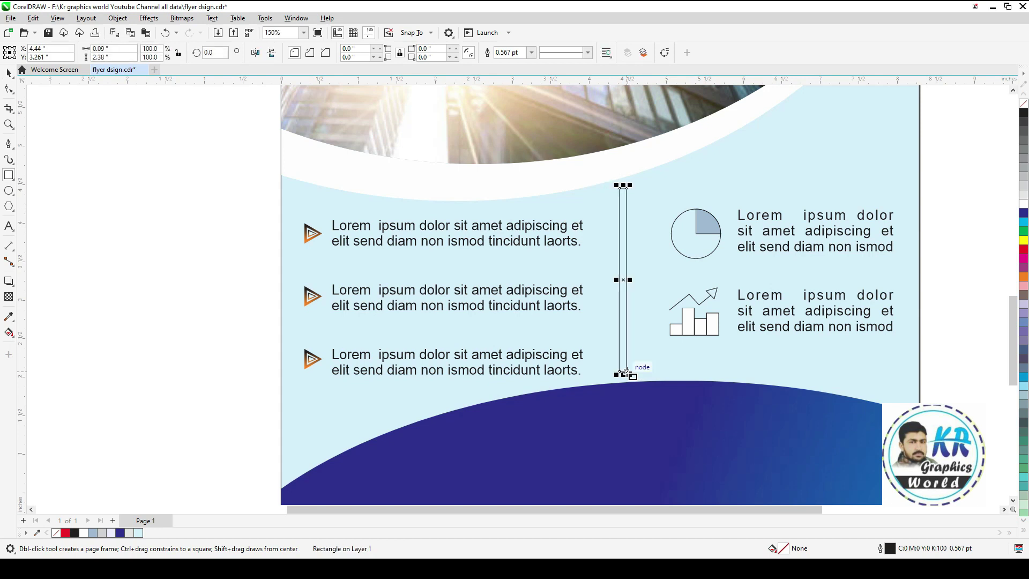
key("shift+F2")
left_click(9, 335)
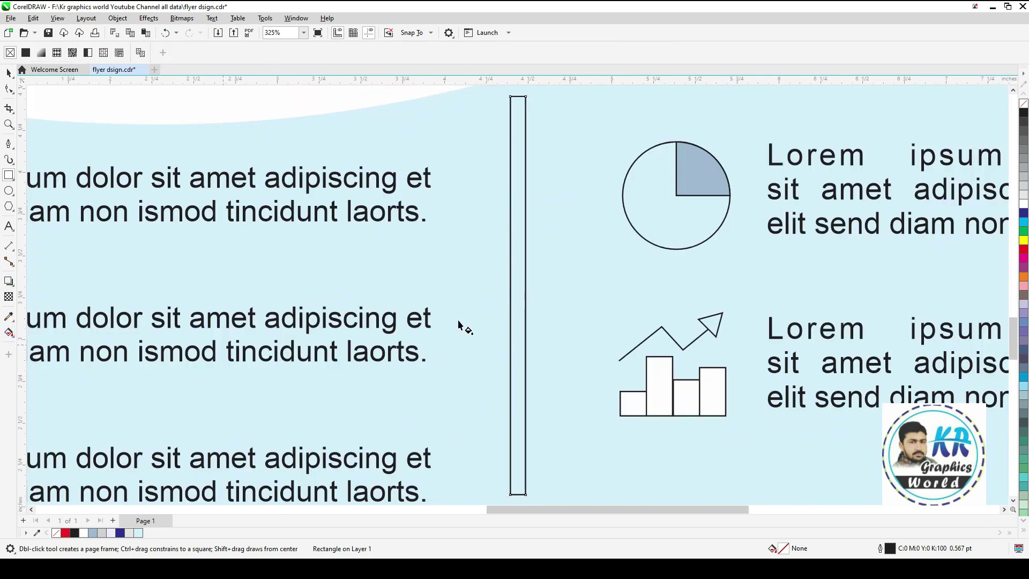
left_click_drag(502, 294, 525, 293)
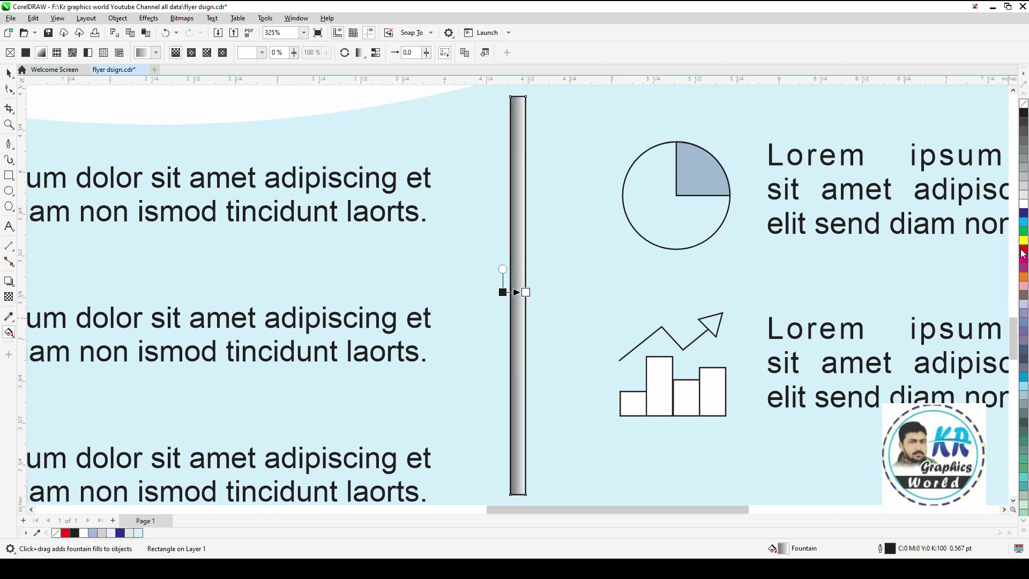
left_click_drag(505, 298, 503, 294)
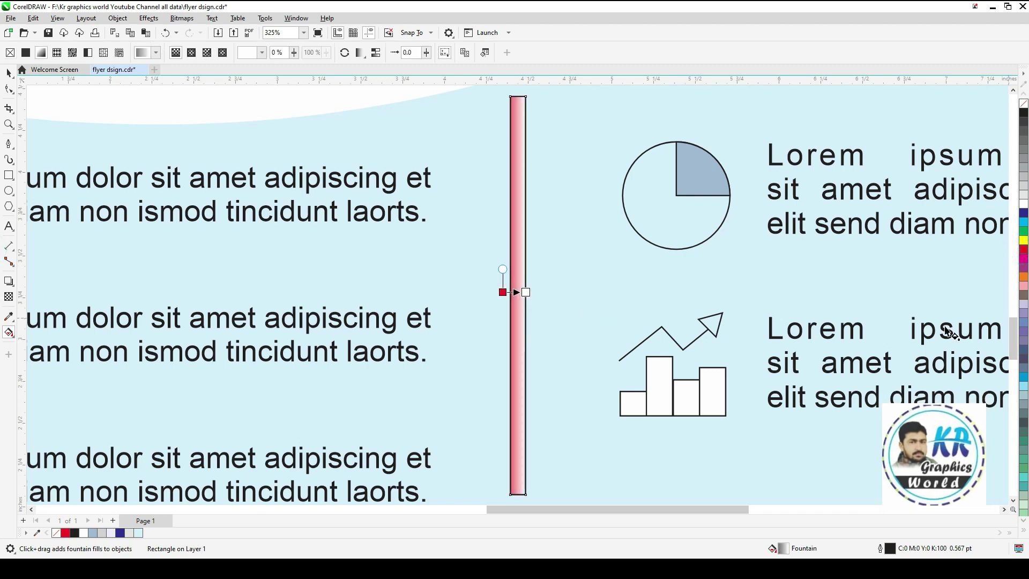
left_click_drag(1023, 212, 524, 292)
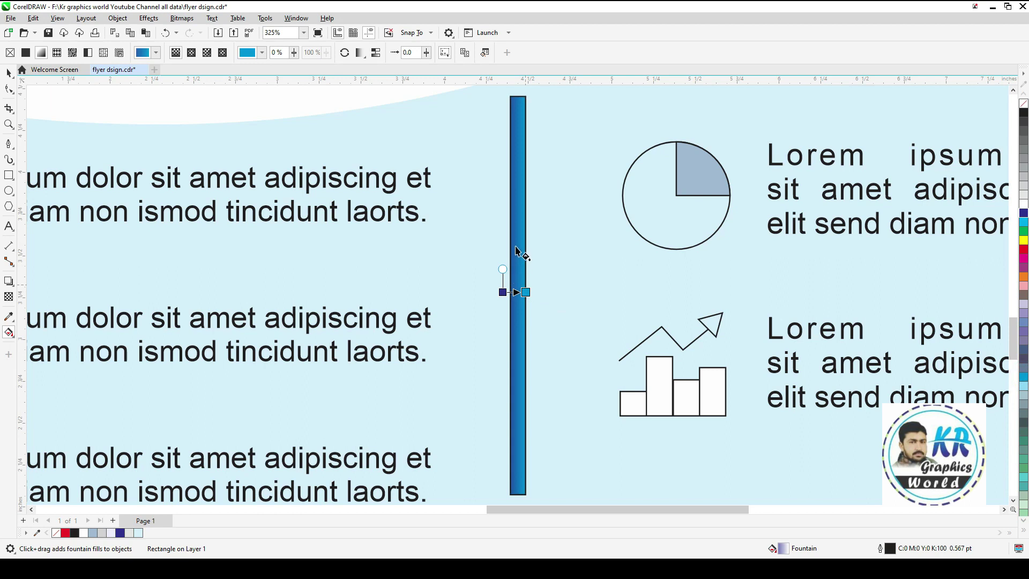
right_click(1023, 103)
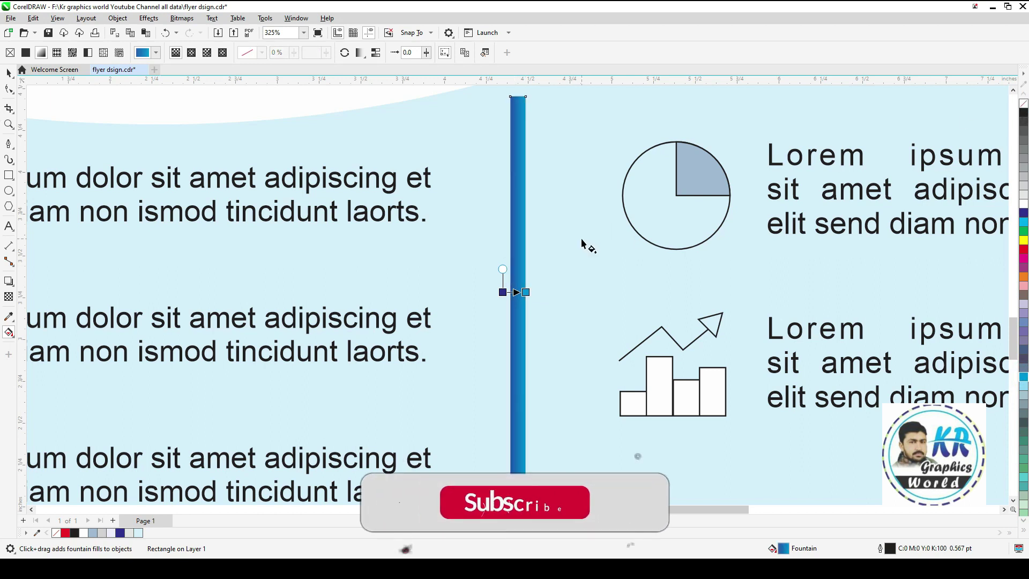
- Stretch the divider bar downward until it meets the dark blue curved shape at the page bottom
scroll(582, 239, "down", 1)
key("space")
left_click_drag(551, 369, 554, 383)
- Try a brown fill on the dark blue curved shape at the page bottom and undo it
left_click_drag(949, 373, 137, 533)
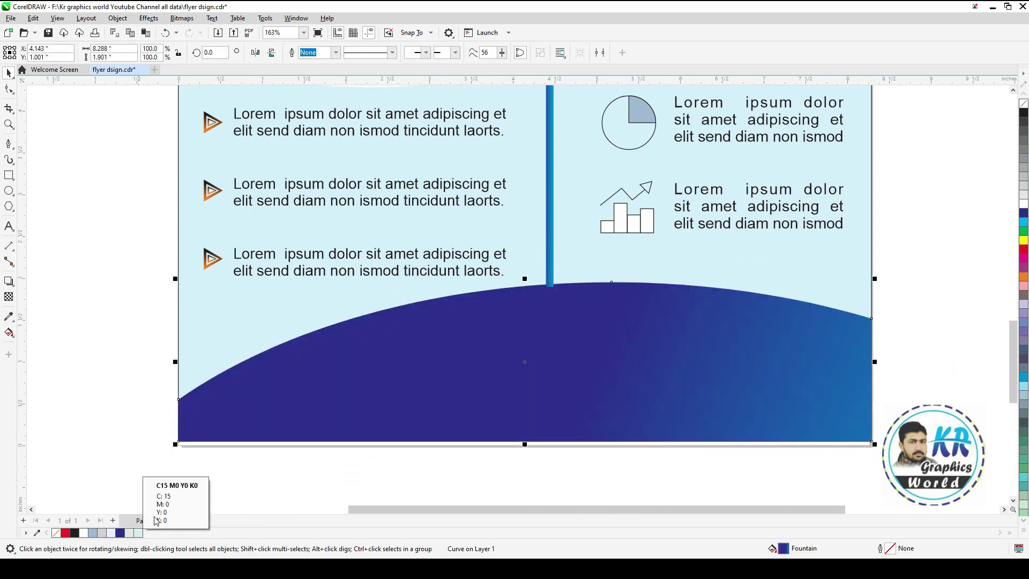
left_click(1023, 295)
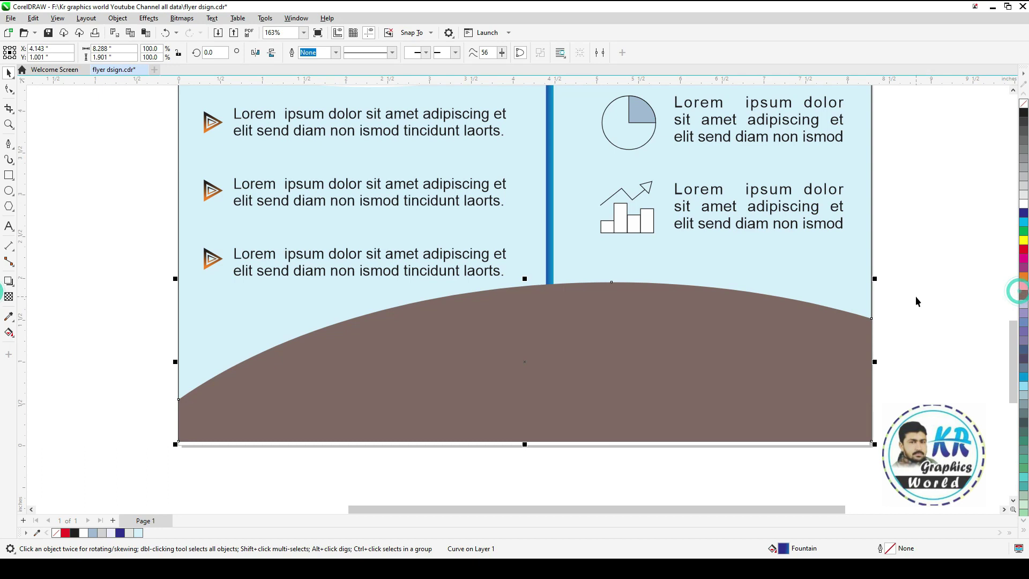
key("ctrl+z")
left_click(915, 297)
- Stretch the divider bar upward to the white curve below the photo, making it about 2.69 inches tall
scroll(916, 297, "down", 2)
key("F4")
key("F2")
left_click_drag(827, 323, 497, 467)
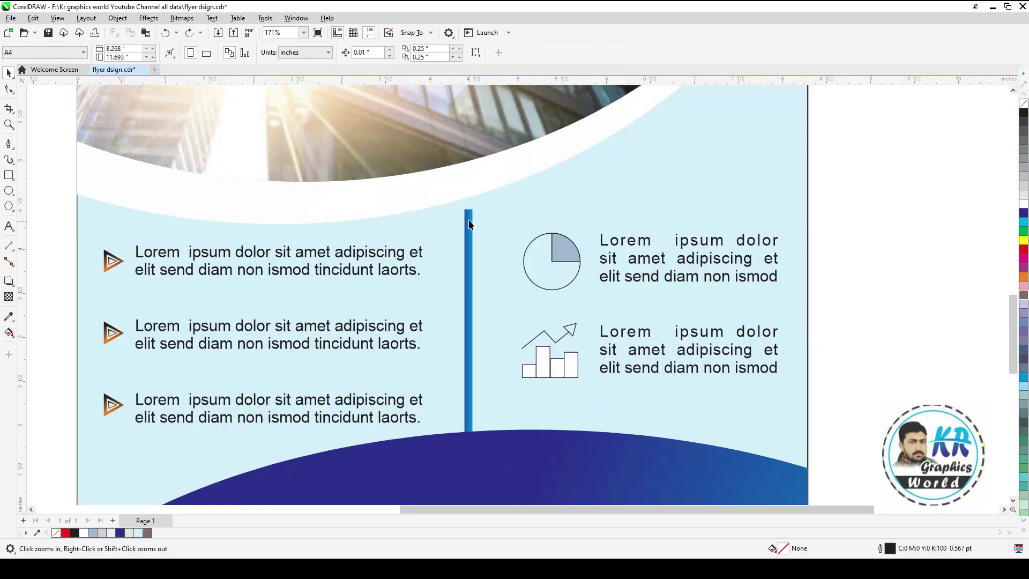
key("space")
left_click(469, 224)
left_click_drag(470, 198, 471, 194)
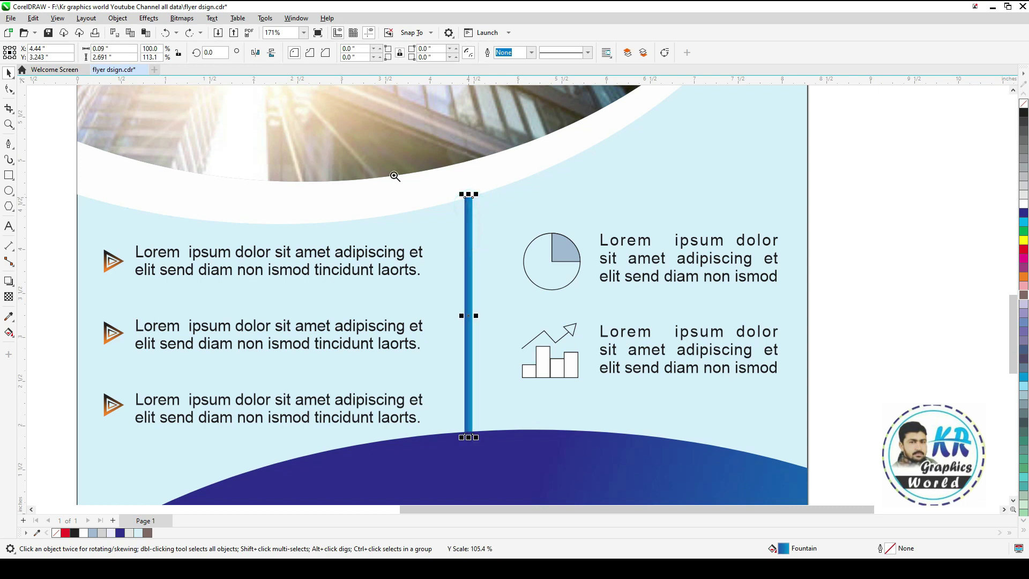
- Convert the divider bar to curves and move its two top nodes so its end follows the white curve's edge
key("F2")
left_click_drag(395, 172, 536, 236)
left_click_drag(476, 185, 636, 306)
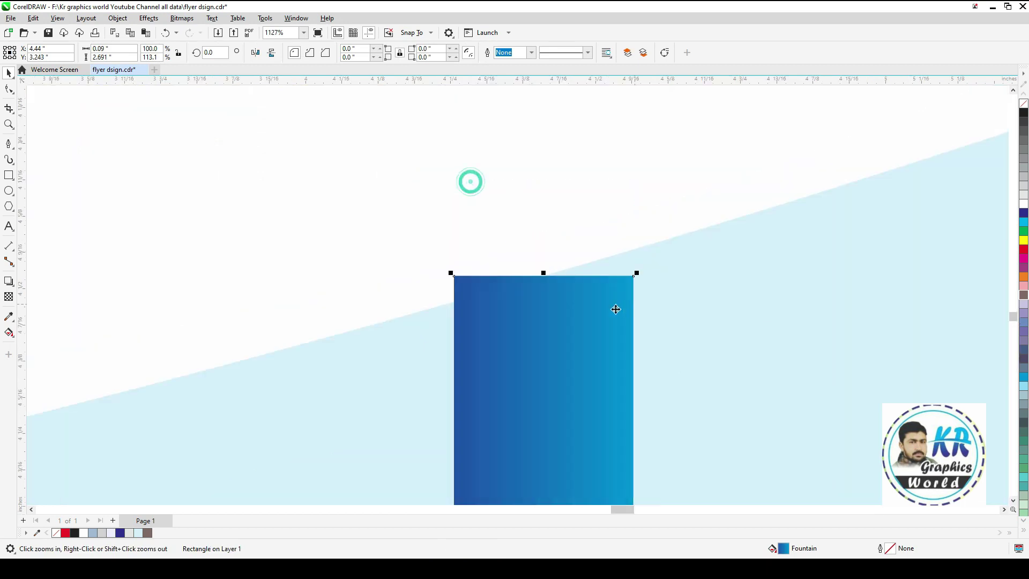
key("ctrl+q")
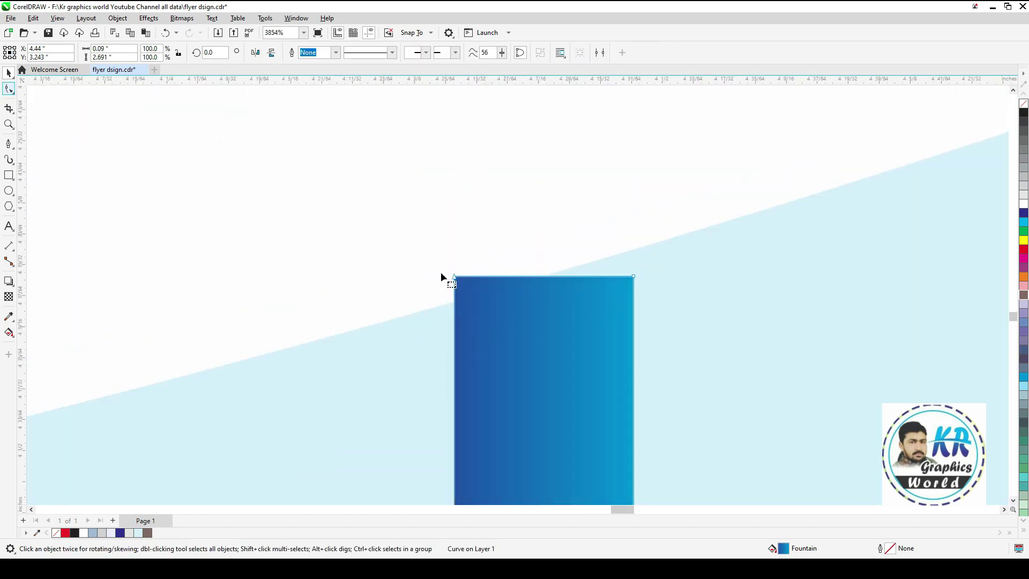
key("F10")
left_click_drag(455, 277, 454, 302)
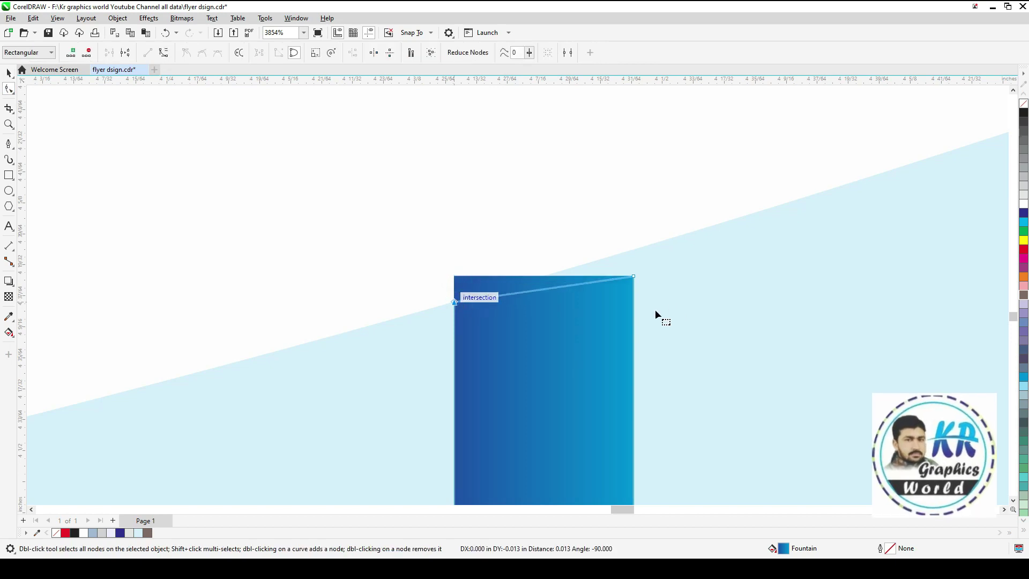
left_click_drag(634, 278, 634, 252)
key("space")
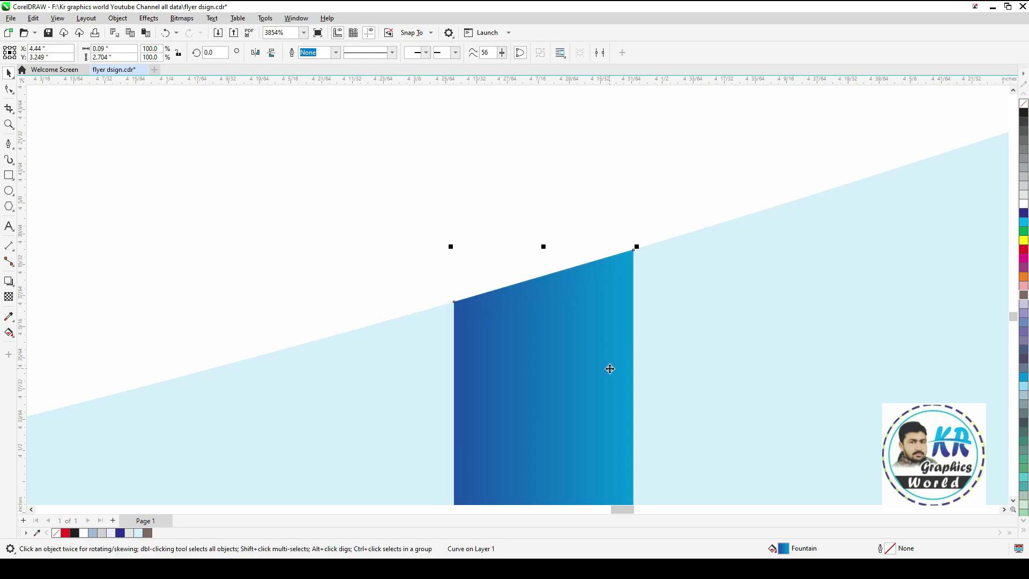
- Fill the whole pie chart icon with white
scroll(610, 354, "down", 4)
key("F4")
key("F2")
left_click_drag(795, 305, 569, 454)
left_click(507, 294)
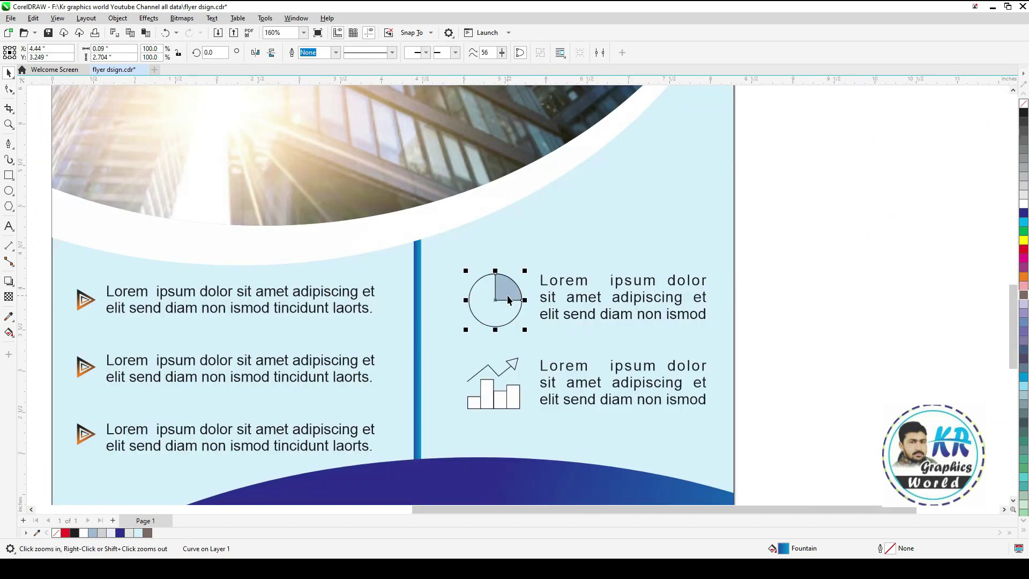
left_click(1024, 203)
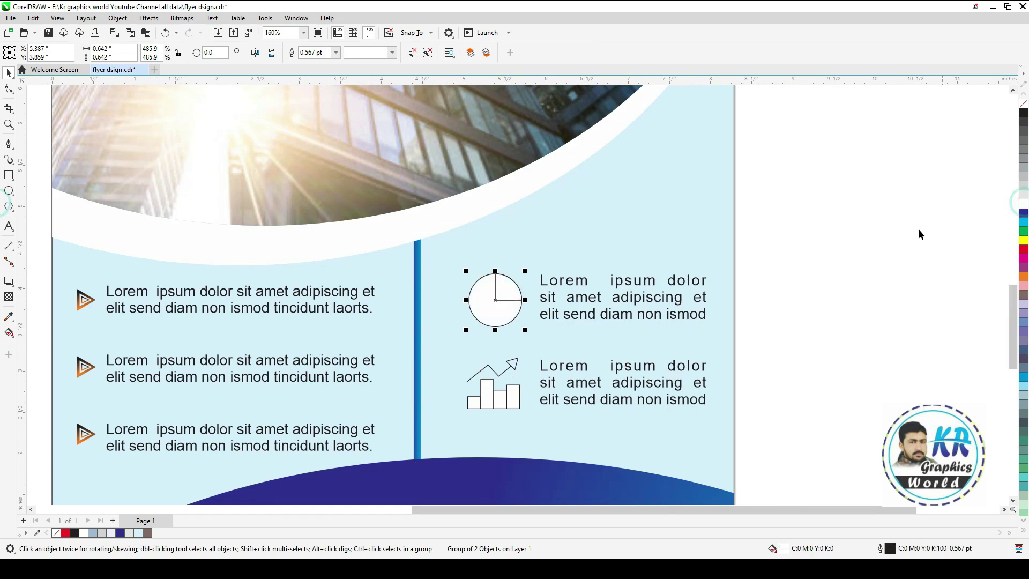
- Fill the quarter slice of the pie chart icon with dark blue, keeping the slice in its original position
key("shift+F2")
left_click(574, 200, "ctrl")
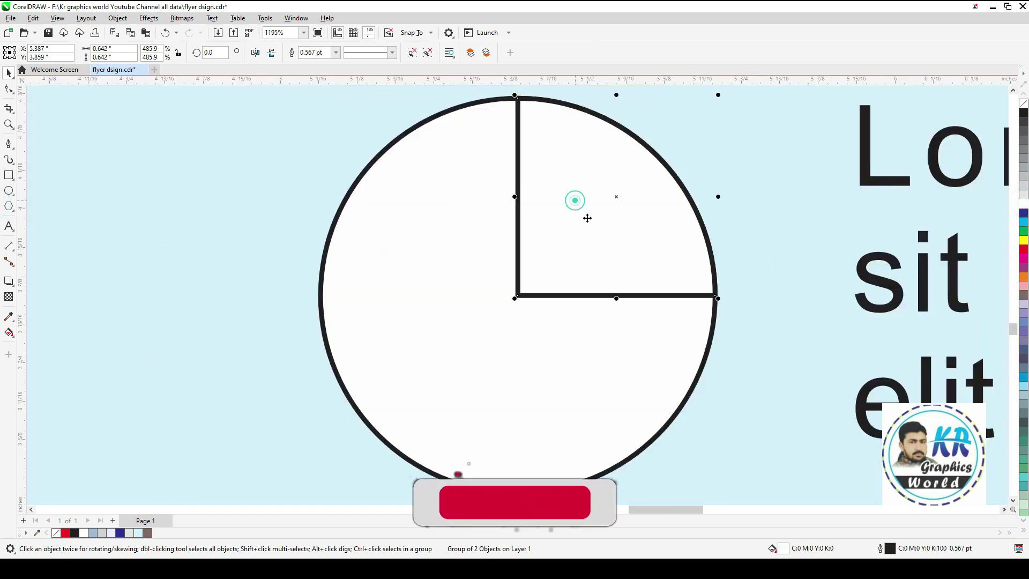
left_click_drag(596, 208, 597, 207)
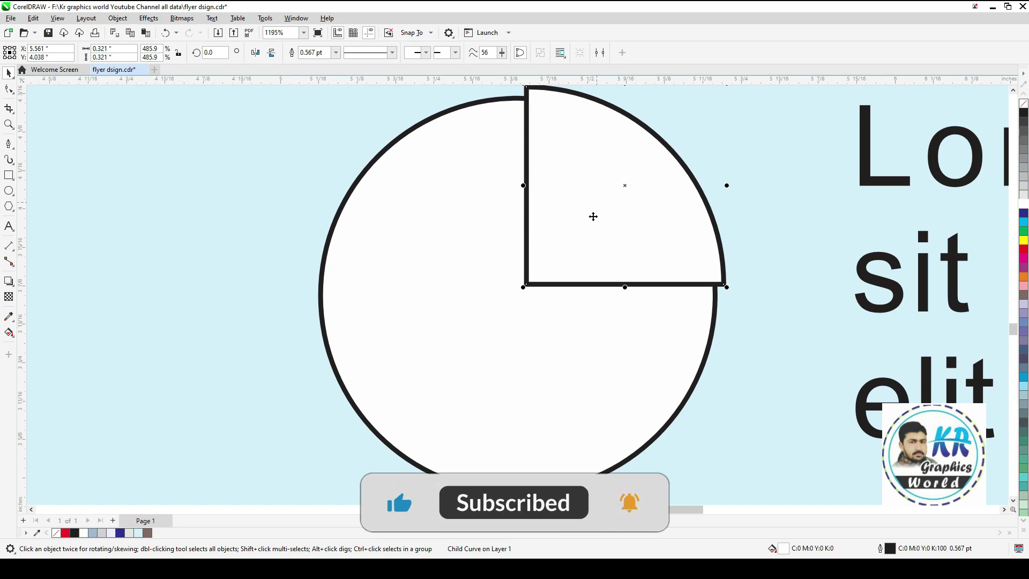
key("ctrl+z")
left_click(1024, 213)
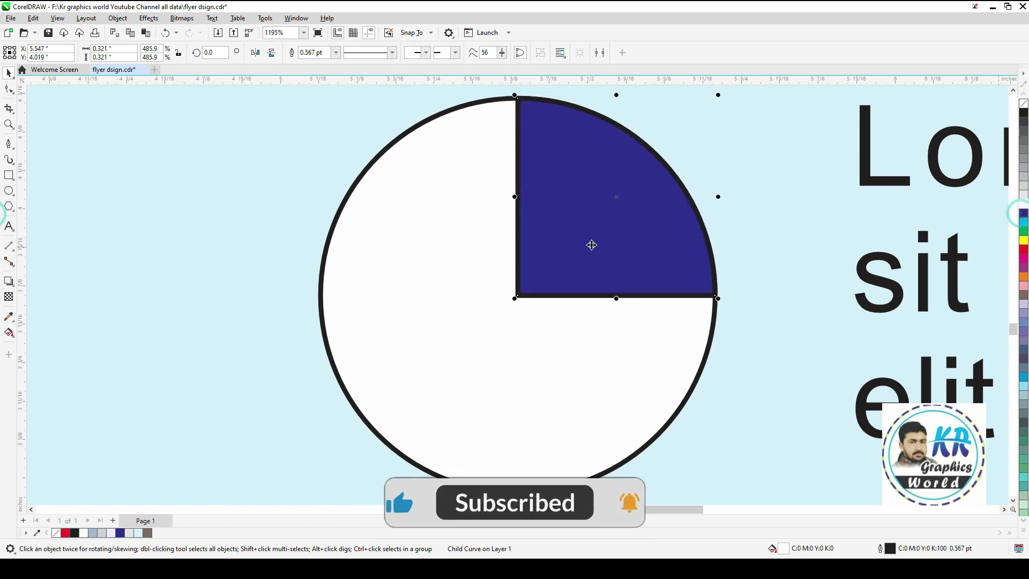
- Fill the pie icon's quarter slice with white and the full circle behind it with dark blue
scroll(590, 335, "down", 2)
key("F2")
left_click_drag(432, 230, 720, 390)
left_click(1024, 205)
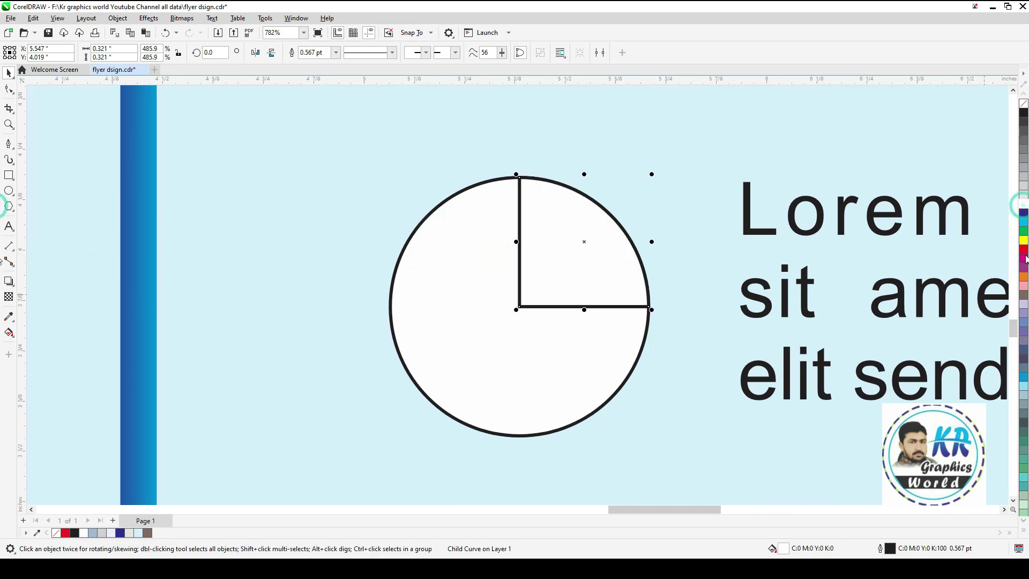
left_click(553, 363)
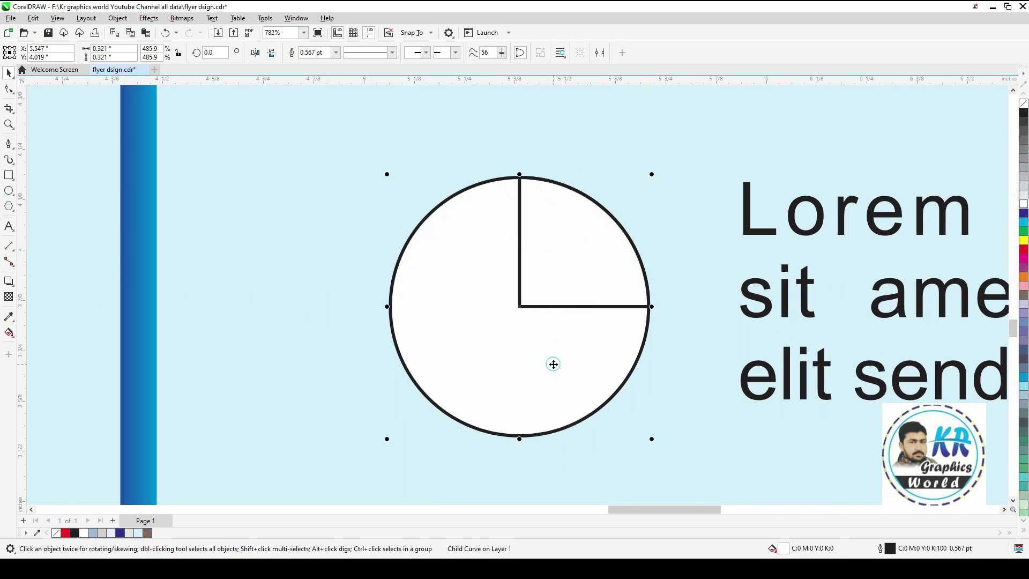
left_click(1023, 215)
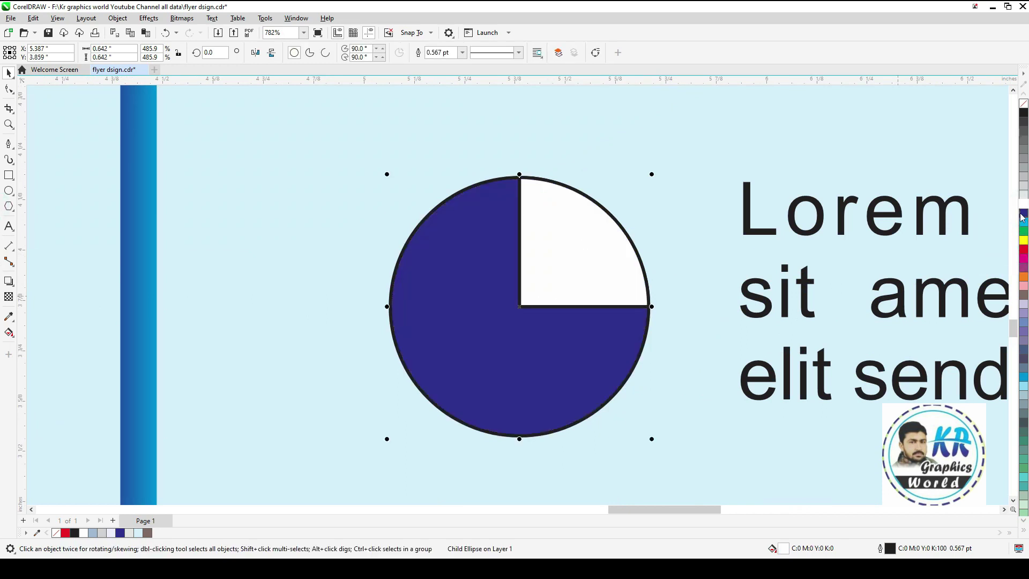
- Try to pull the white quarter slice slightly outward from the pie
left_click(565, 293)
left_click_drag(585, 243, 591, 234)
key("ctrl+z")
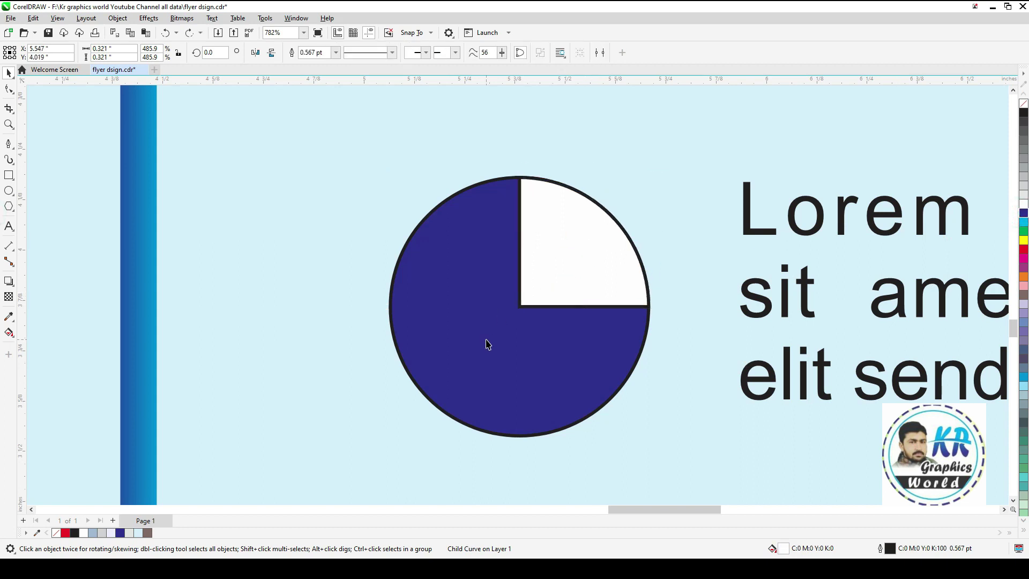
- Use Smart Fill to create a separate pale blue shape over the three-quarter area of the pie icon
left_click(487, 340)
left_click(9, 335)
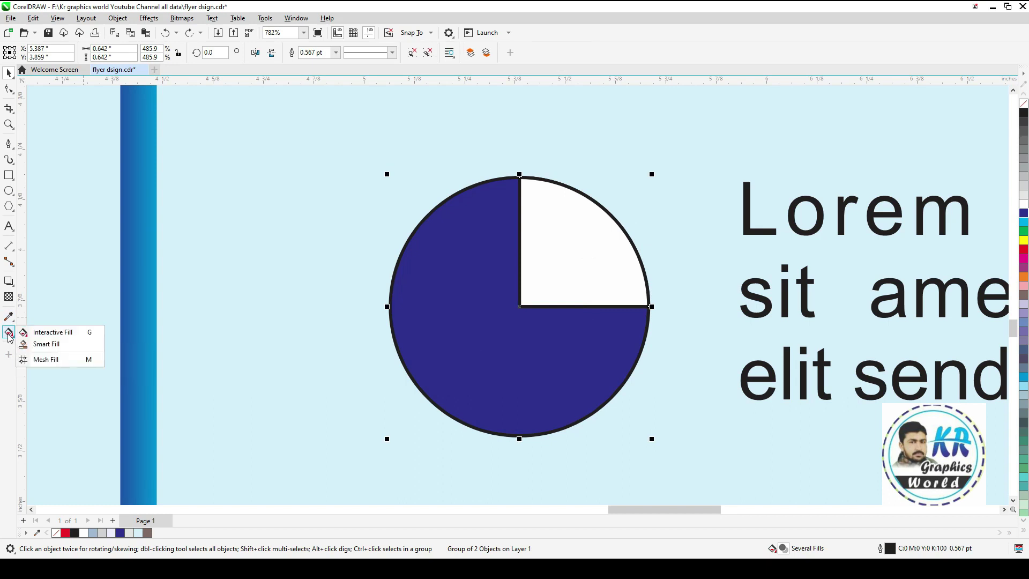
left_click(32, 344)
left_click(440, 301)
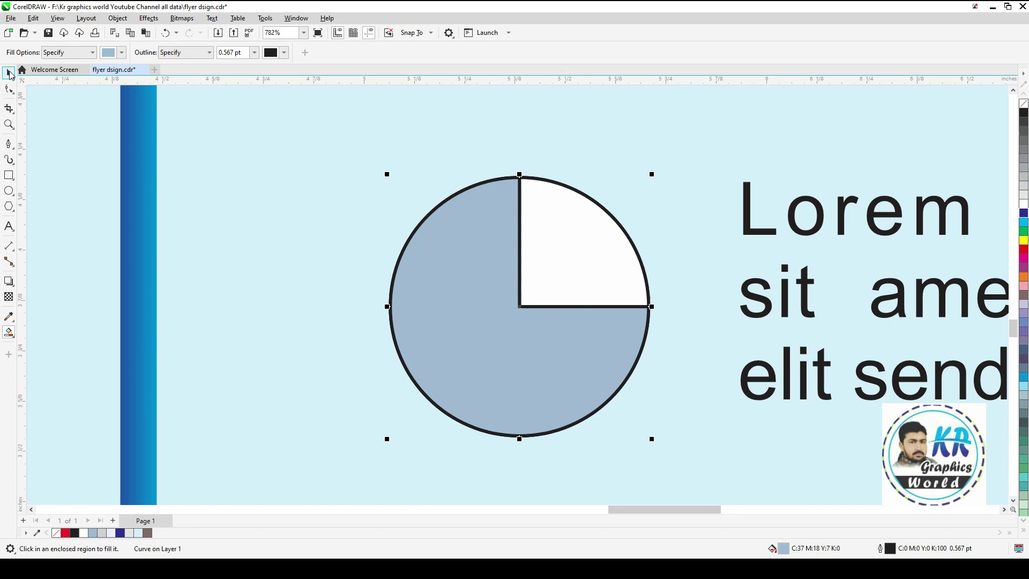
key("space")
- Delete the original dark blue circle beneath the smart-filled shape and put that shape in the circle's place
left_click_drag(457, 267, 455, 367)
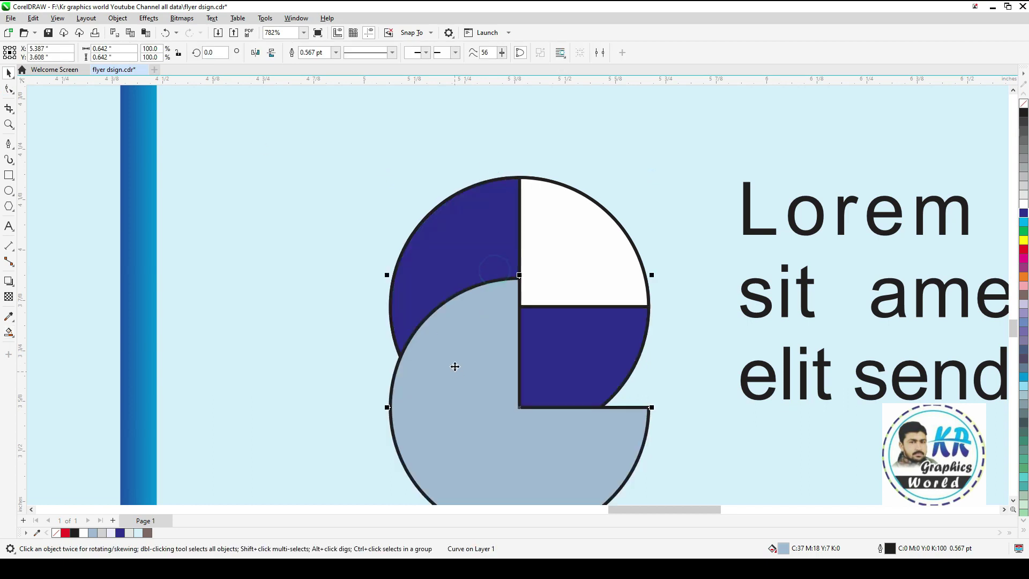
left_click(472, 261)
key("Delete")
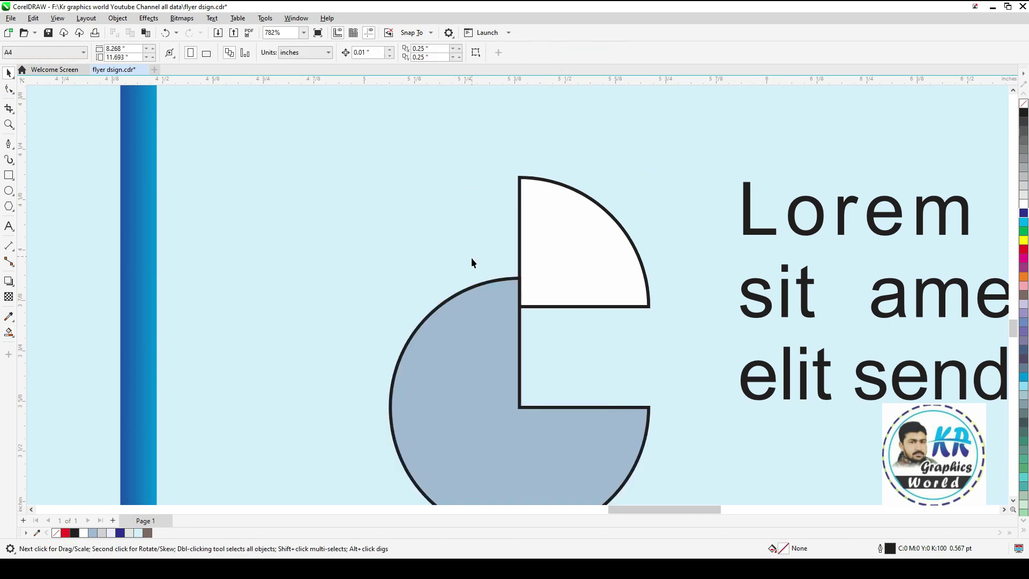
left_click_drag(490, 386, 489, 292)
- Offset the quarter slice slightly up and outward from the pie and fill it with black
left_click(582, 236, "ctrl")
left_click_drag(570, 245, 573, 239)
left_click(1024, 112)
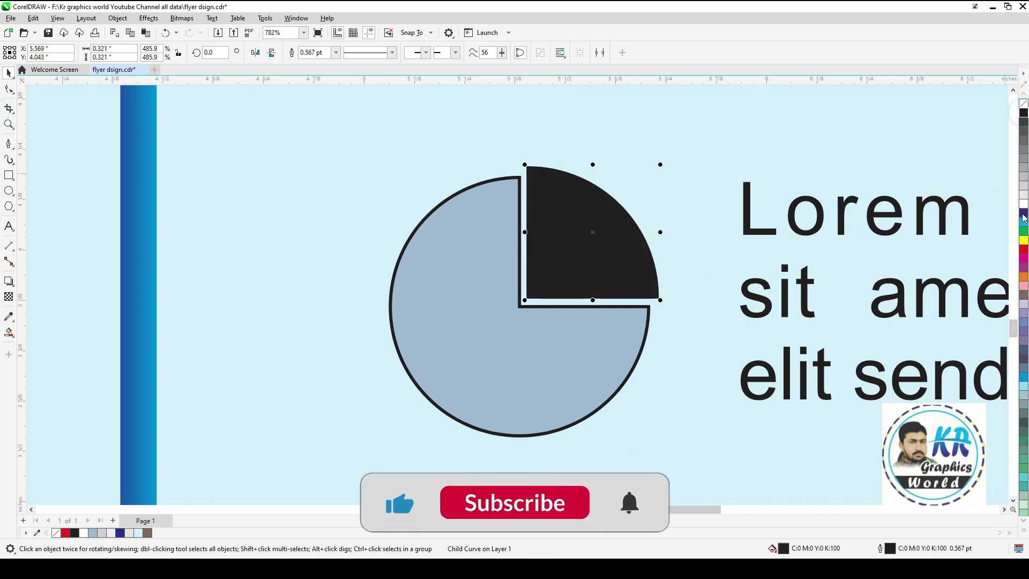
- Remove the outlines from the three-quarter pie shape and the quarter slice
left_click(510, 386)
right_click(1023, 105)
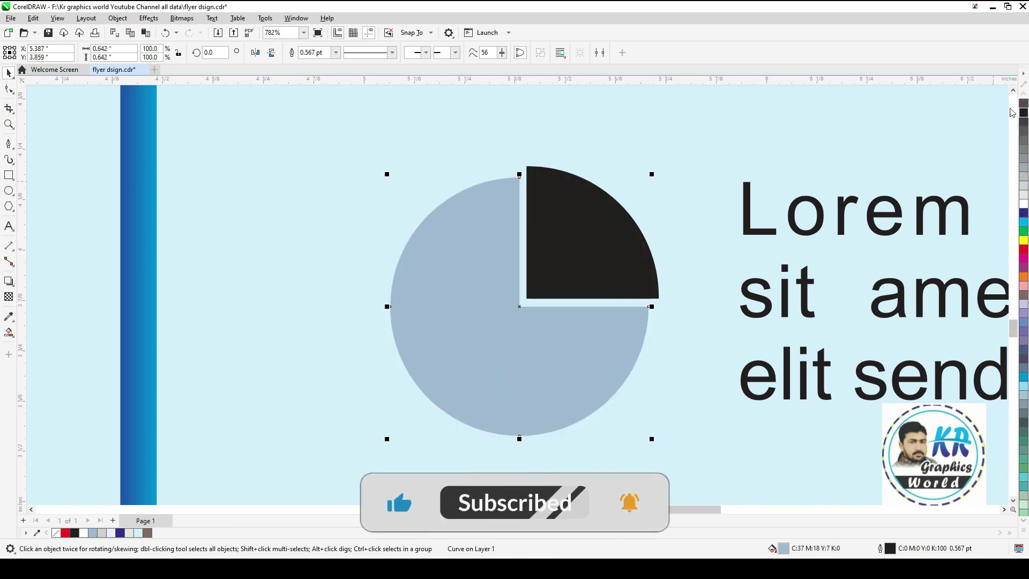
left_click(595, 226)
- Fill the large pie piece with dark blue and the quarter slice with cyan, and group both pieces
left_click(531, 346)
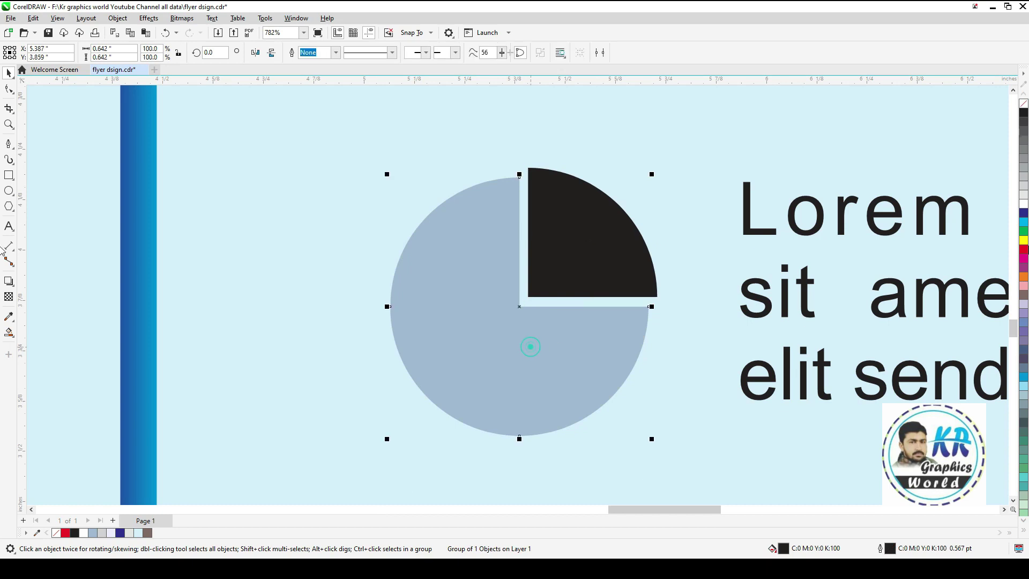
left_click(1024, 203)
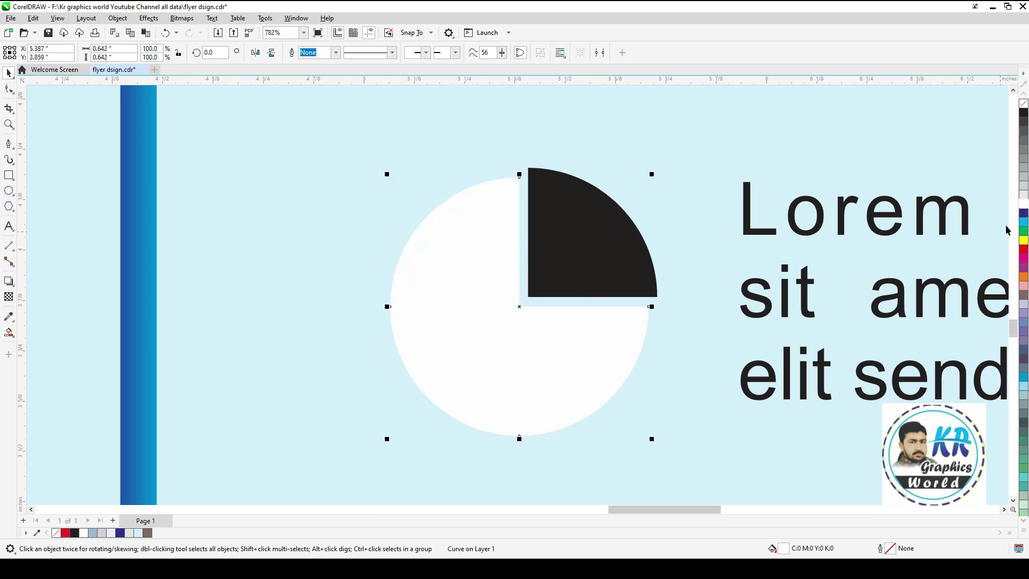
left_click(1024, 213)
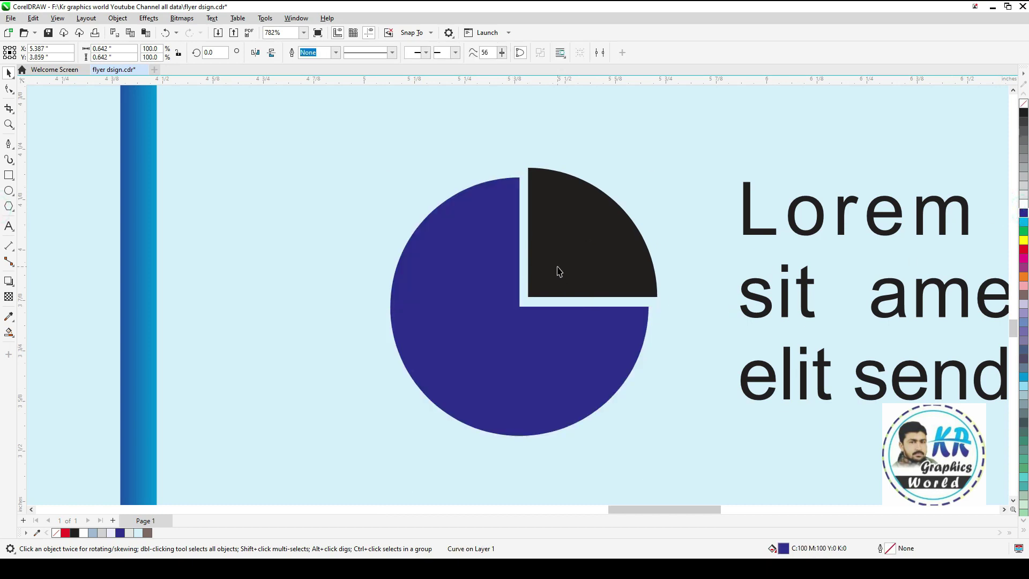
left_click(557, 268)
left_click(1024, 224)
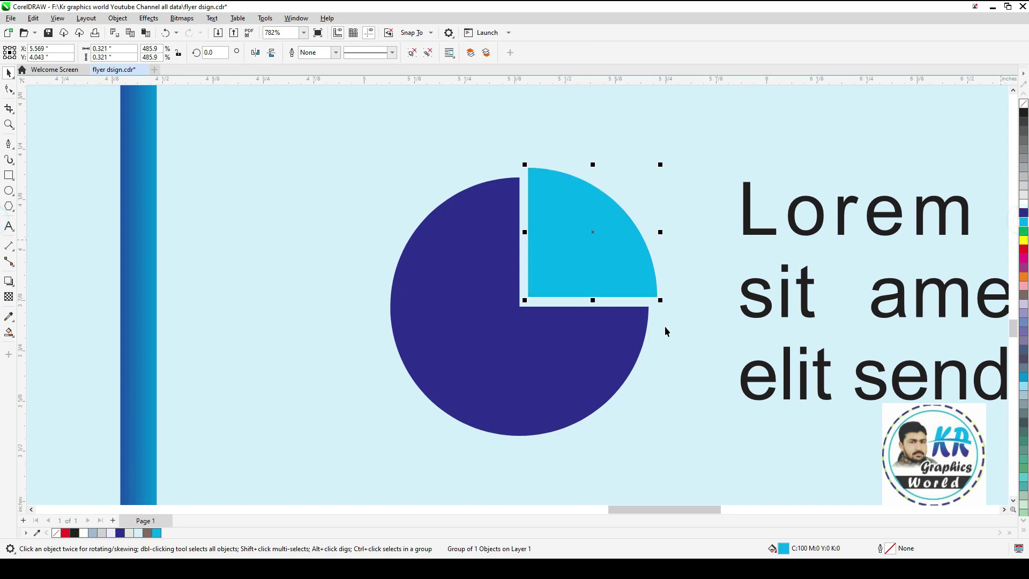
left_click(571, 352)
- Convert the outline of the bar chart icon's trend arrow to an object and fill it with white
scroll(503, 346, "down", 5)
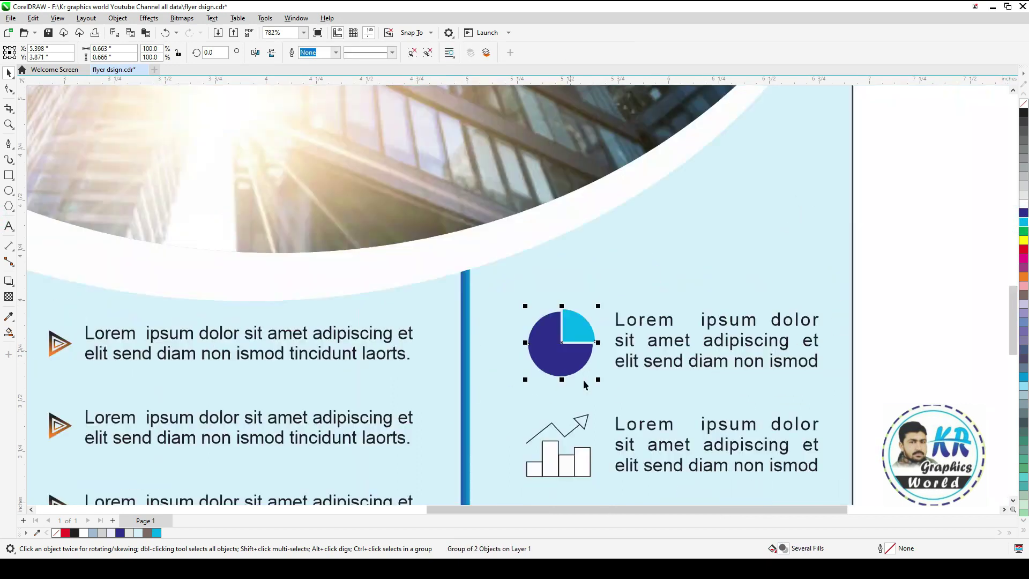
left_click_drag(498, 328, 765, 480)
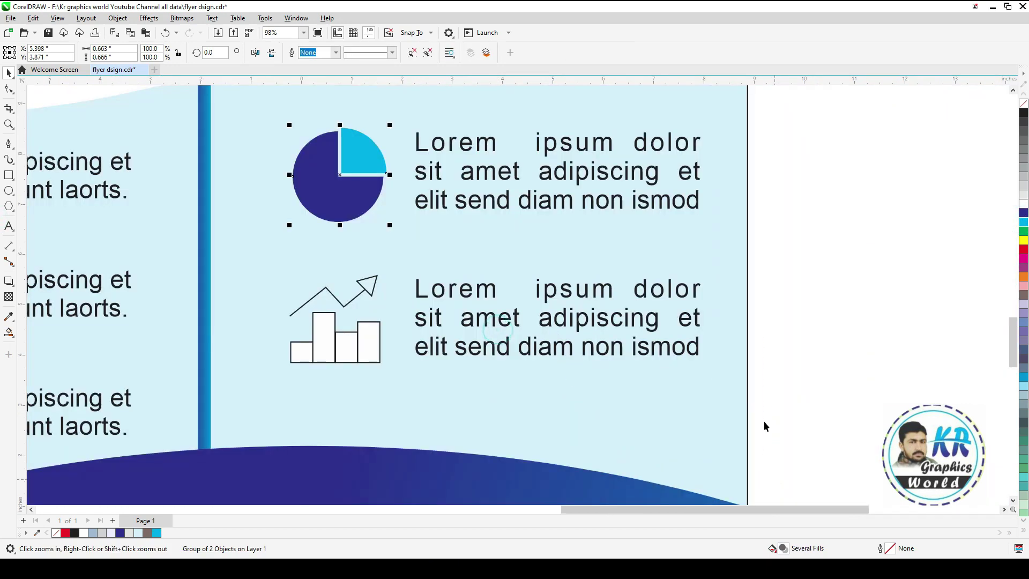
left_click(808, 346)
key("z")
left_click_drag(249, 247, 489, 387)
key("space")
left_click(505, 219, "ctrl")
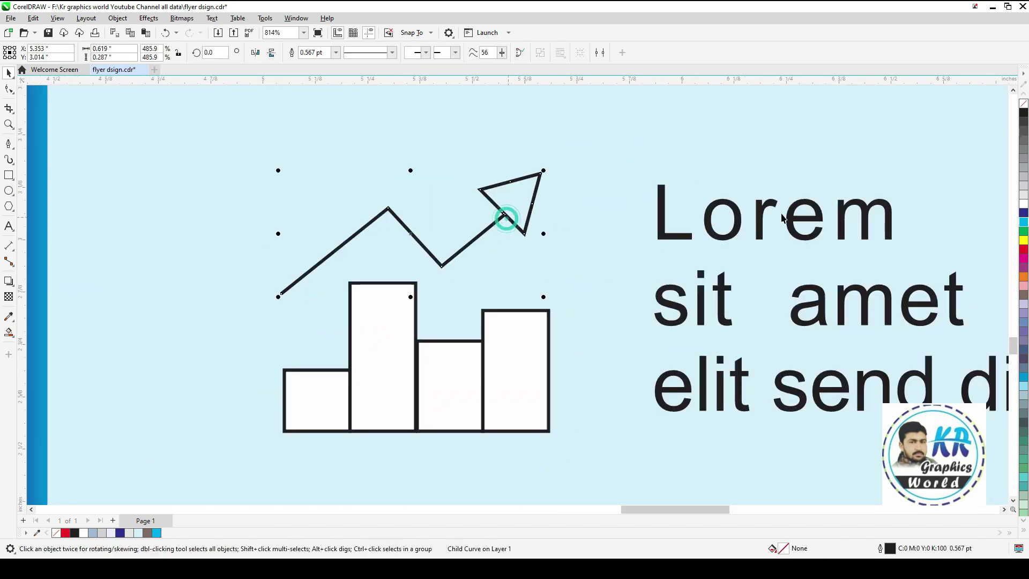
left_click(1024, 209)
key("ctrl+z")
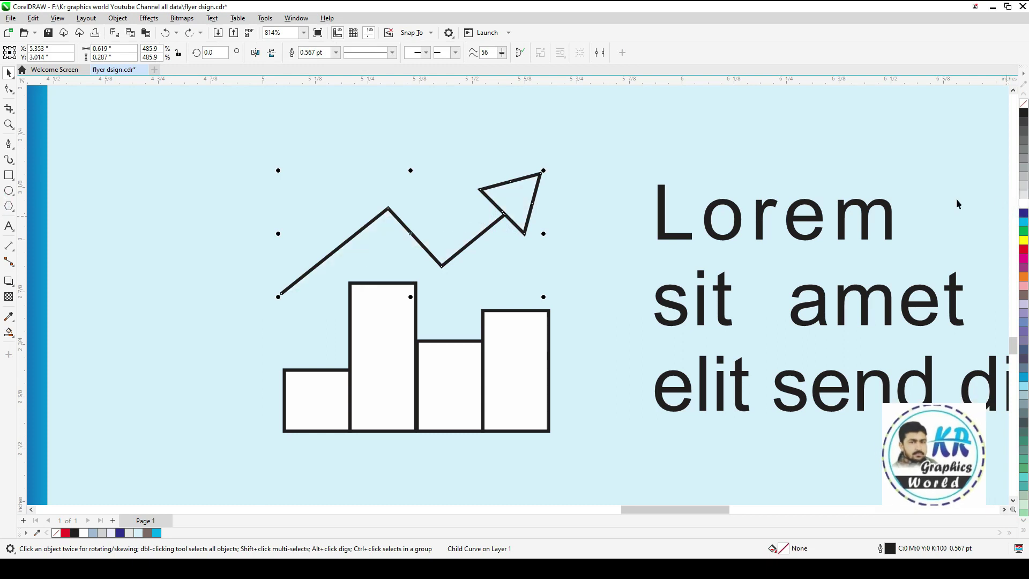
key("z")
left_click_drag(252, 162, 625, 299)
left_click(58, 19)
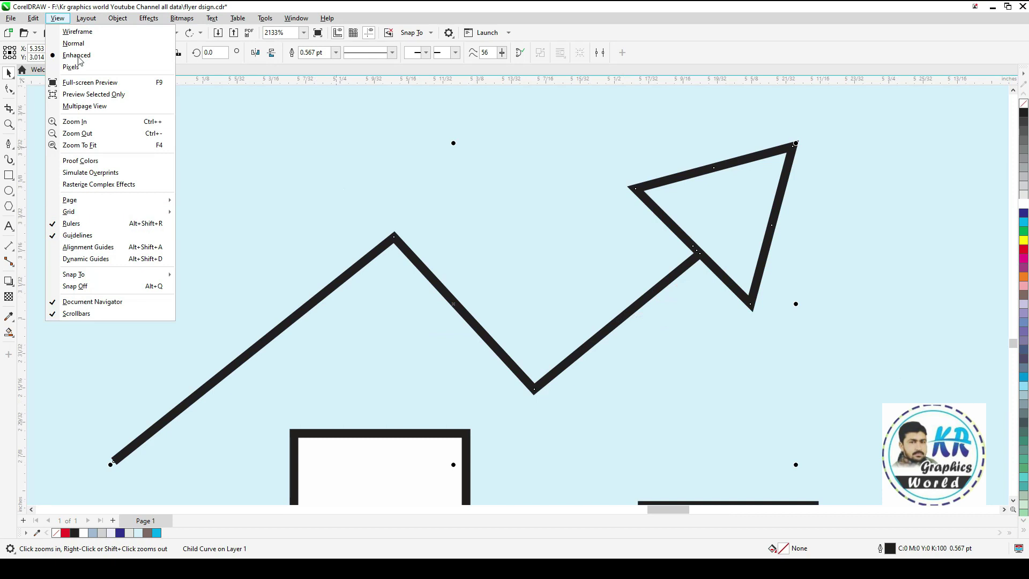
mouse_move(117, 18)
left_click(134, 317)
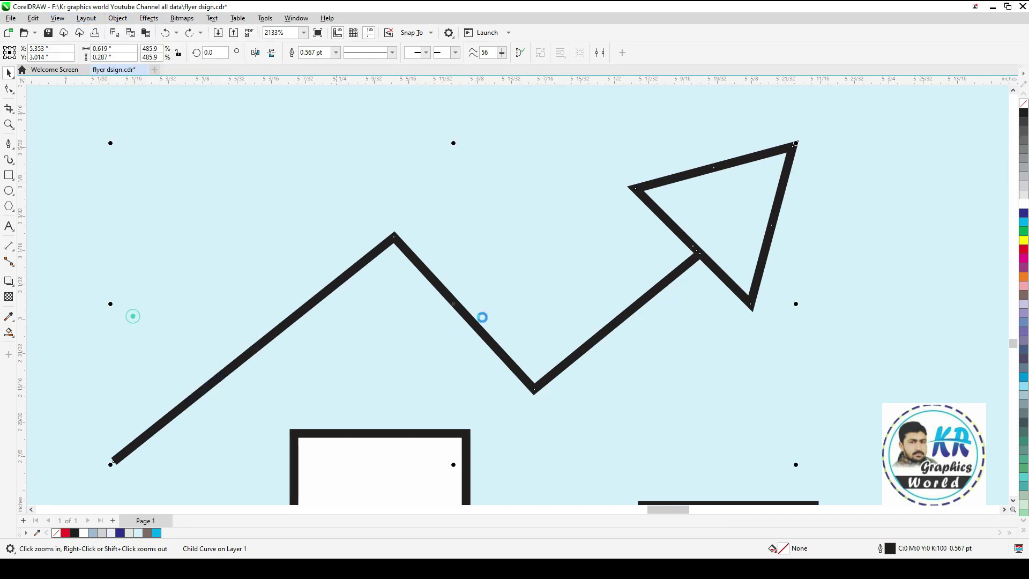
left_click(1024, 202)
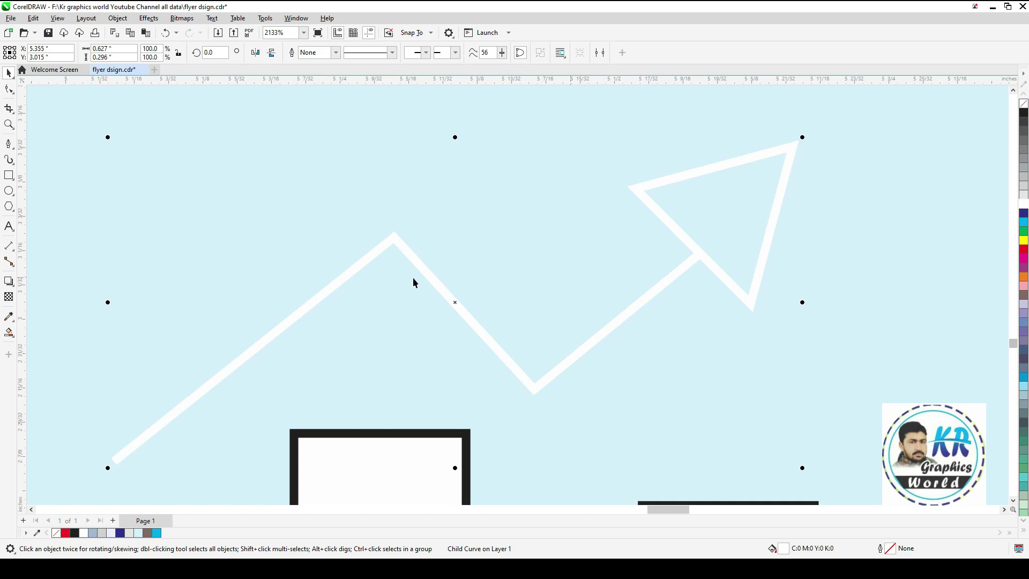
- Thicken the trend arrow with a 5 pt outline coloured white
key("F12")
type("5")
key("Return")
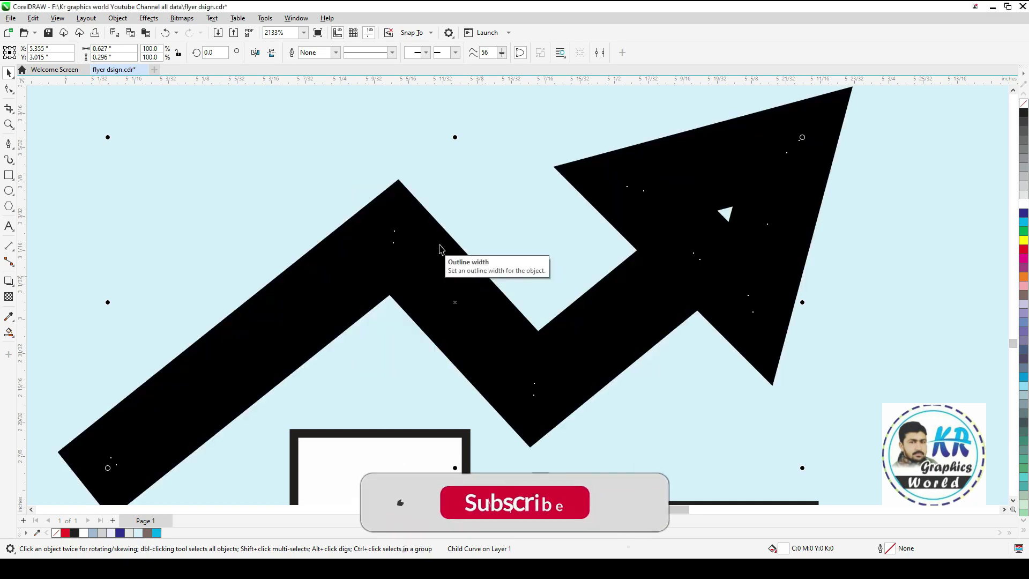
scroll(439, 249, "down", 1)
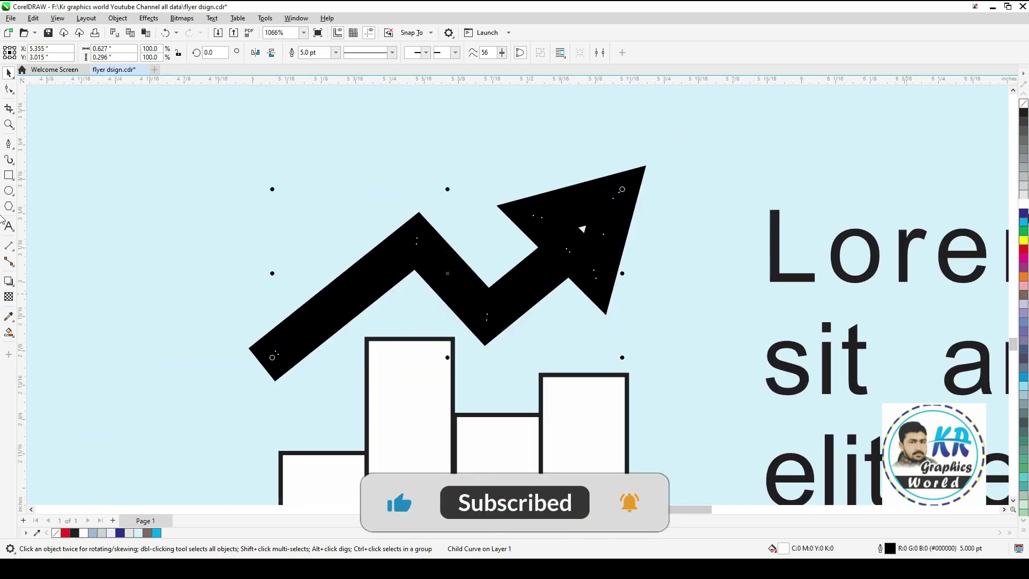
right_click(1025, 204)
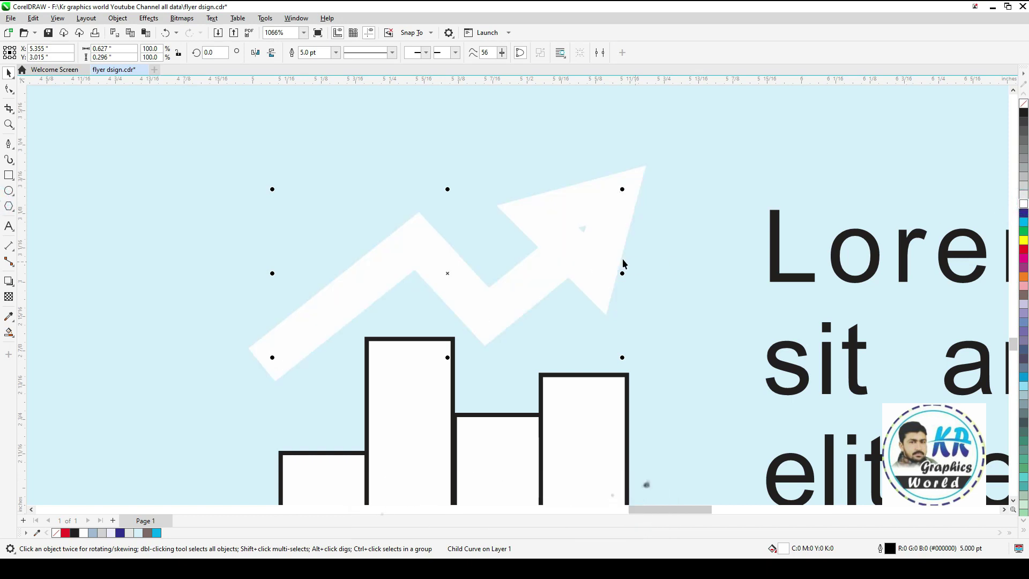
- Shift the bar chart icon slightly upward and ungroup its trend arrow from the bars
scroll(624, 263, "down", 2)
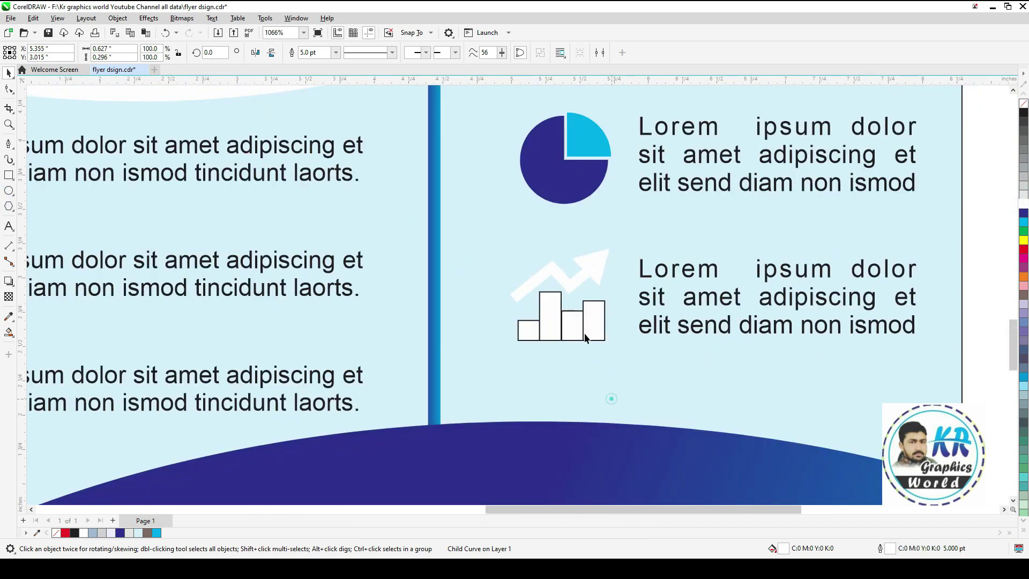
left_click(578, 273)
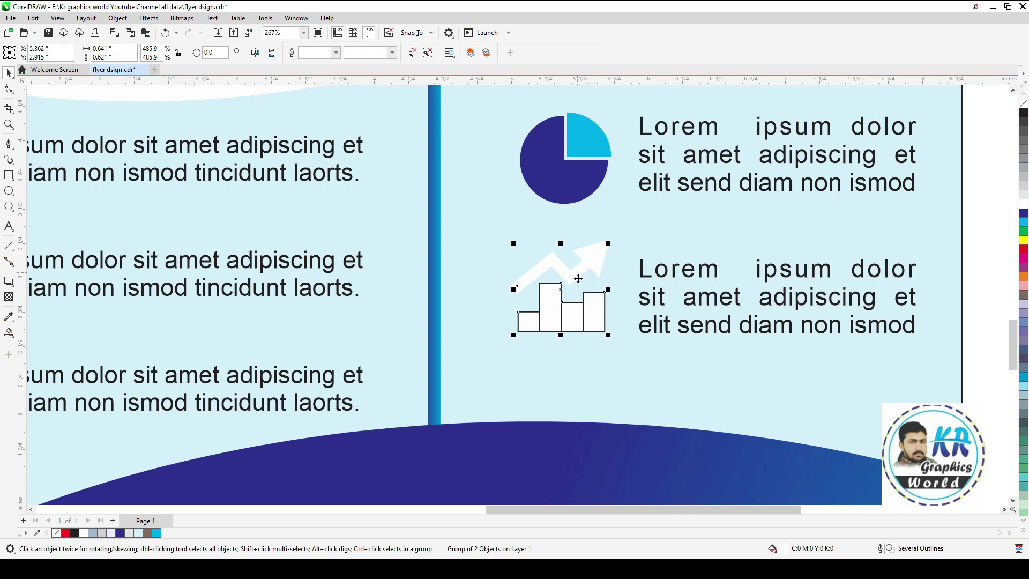
left_click(412, 54)
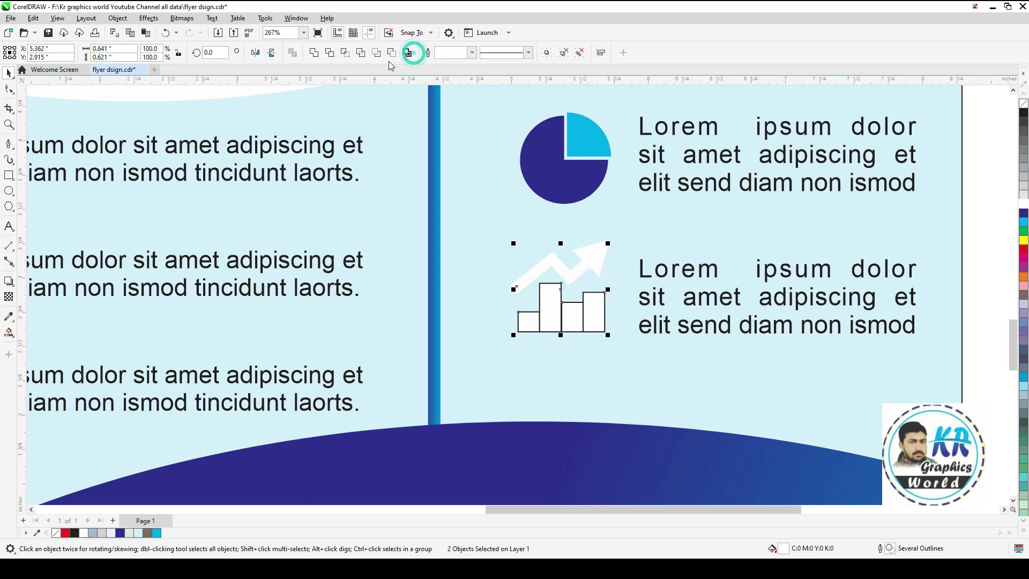
- Try to weld the trend arrow and the bars into one shape
left_click(314, 52)
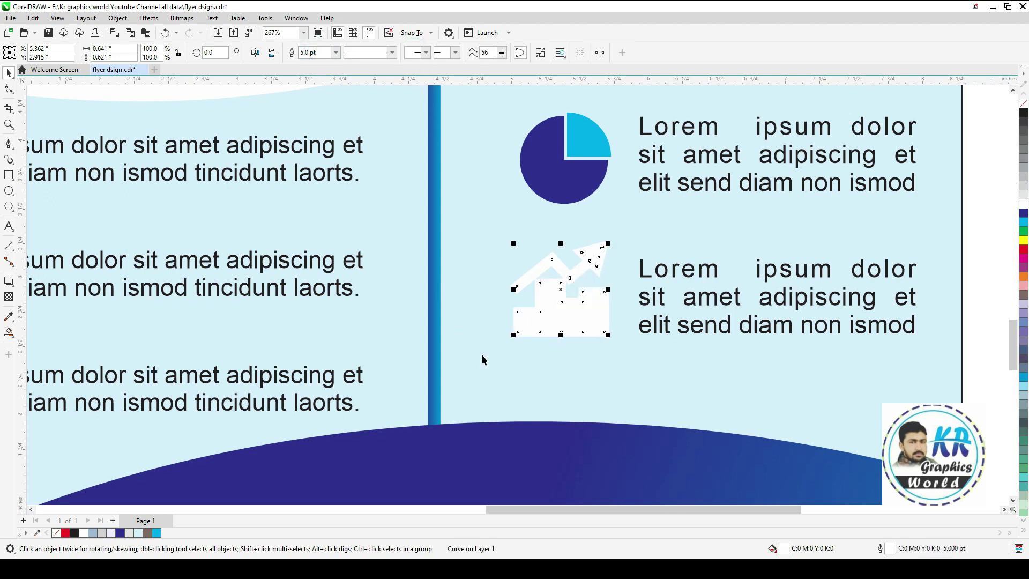
key("ctrl+z")
left_click(579, 404)
- Try to move the trend arrow higher above the bars
left_click(561, 279)
left_click(559, 267)
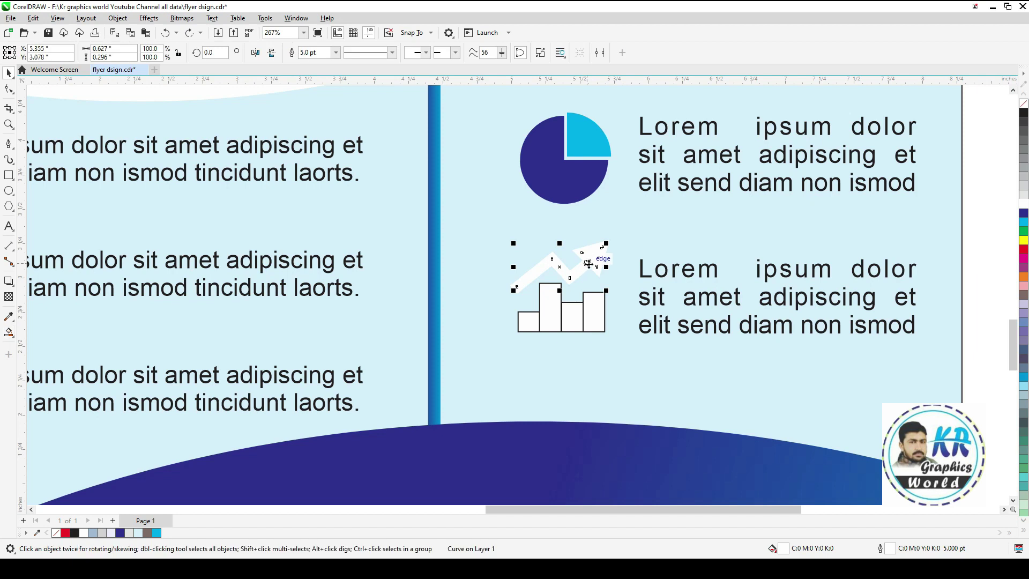
key("space")
key("space")
left_click_drag(586, 270, 584, 240)
key("ctrl+z")
left_click(591, 322)
left_click(980, 289)
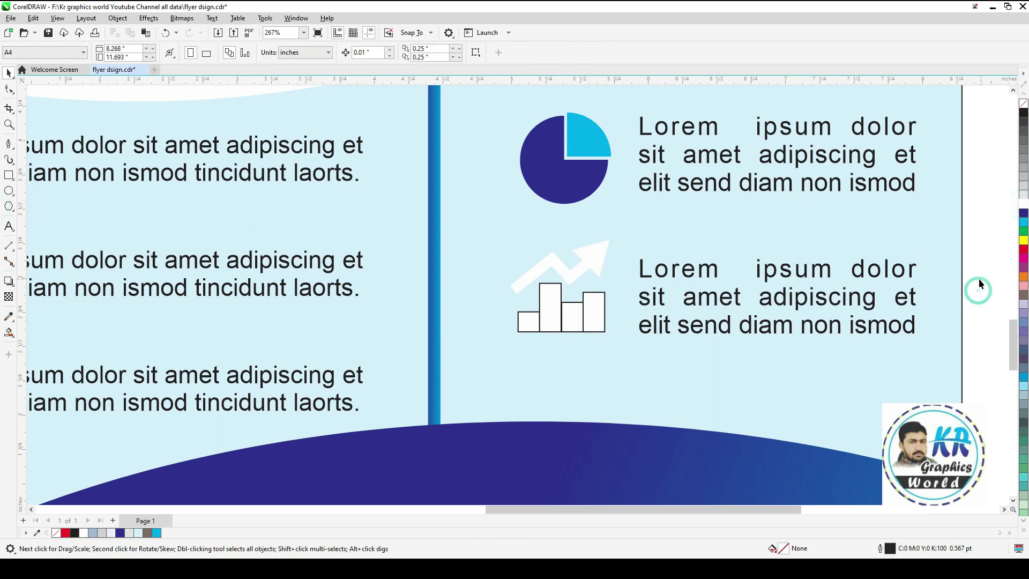
- Recolour the trend arrow above the bars dark blue
left_click(583, 267)
left_click(1024, 214)
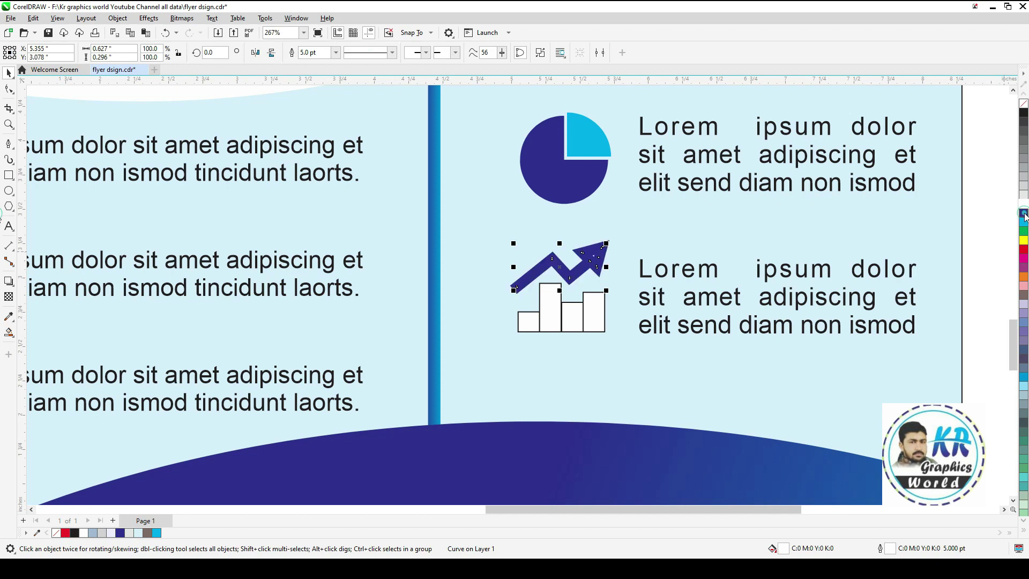
left_click(972, 228)
- Colour the outlines of the four-bar group dark blue and open its outline settings
left_click_drag(979, 250, 501, 356)
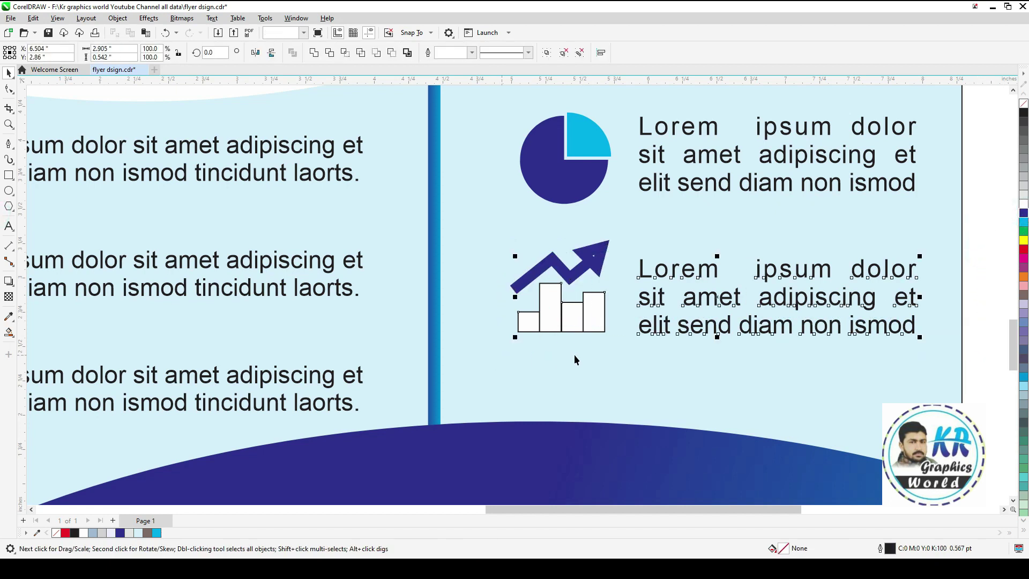
left_click(602, 343)
left_click(563, 306)
right_click(1025, 214)
key("F12")
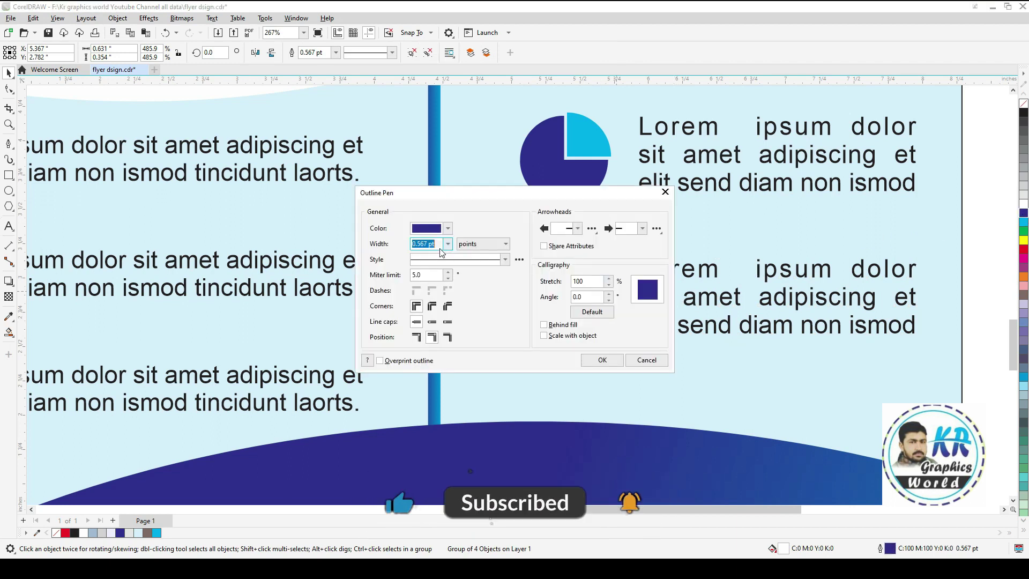